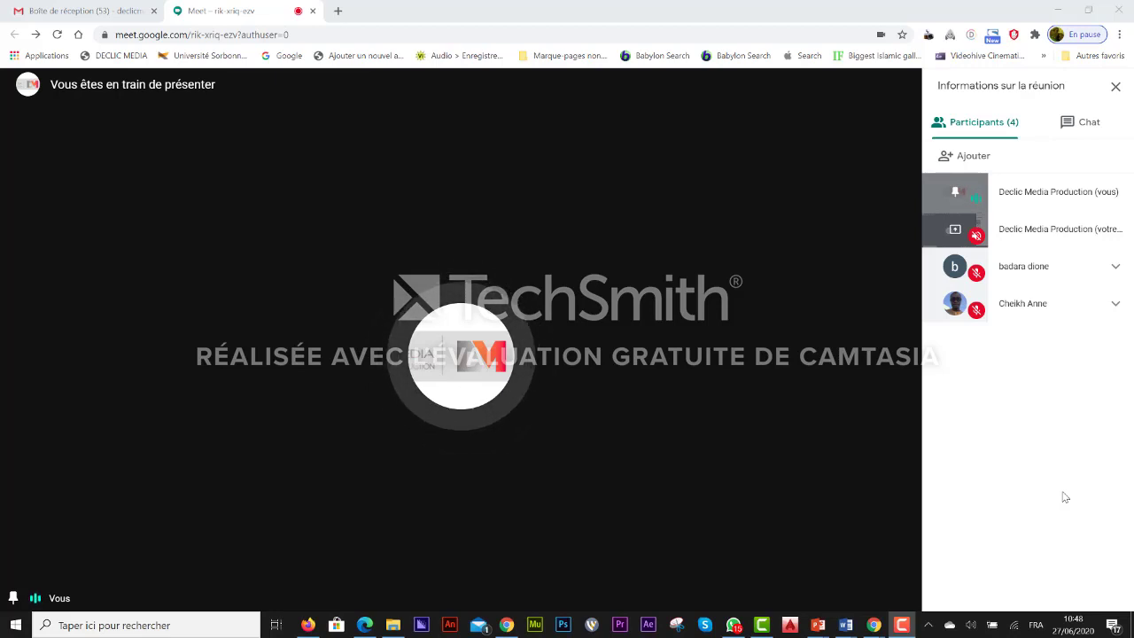
Step: Leave the Meet call running and bring up the Gmail 'Boîte de réception' tab
mouse_move(829, 414)
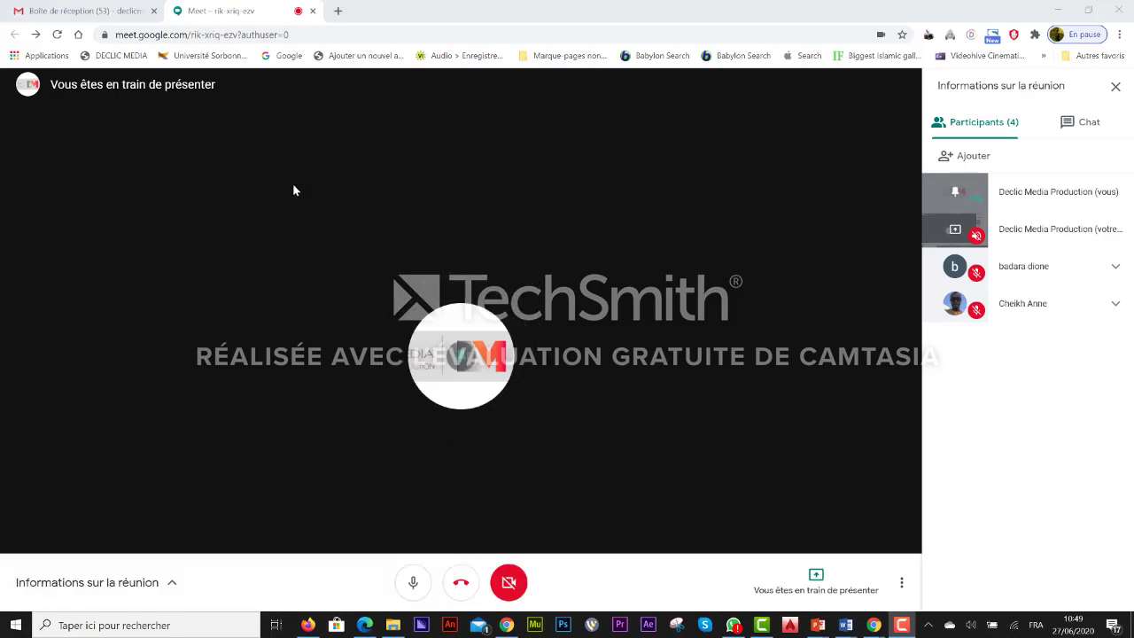
left_click(88, 12)
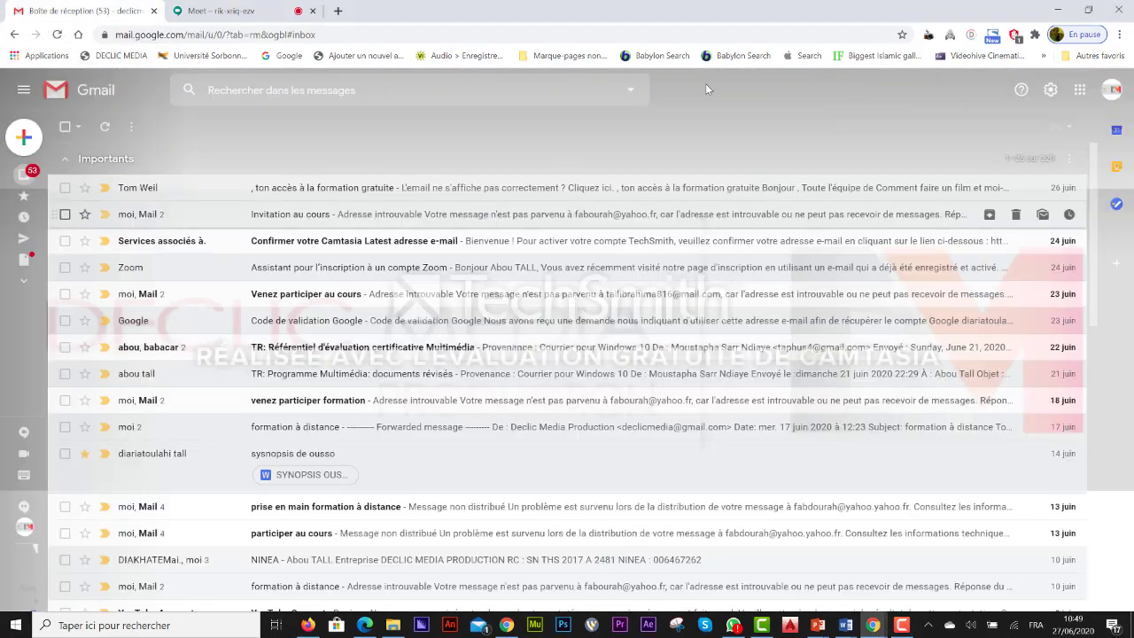
Step: Launch Google Classroom from Gmail's Google apps grid
left_click(1081, 90)
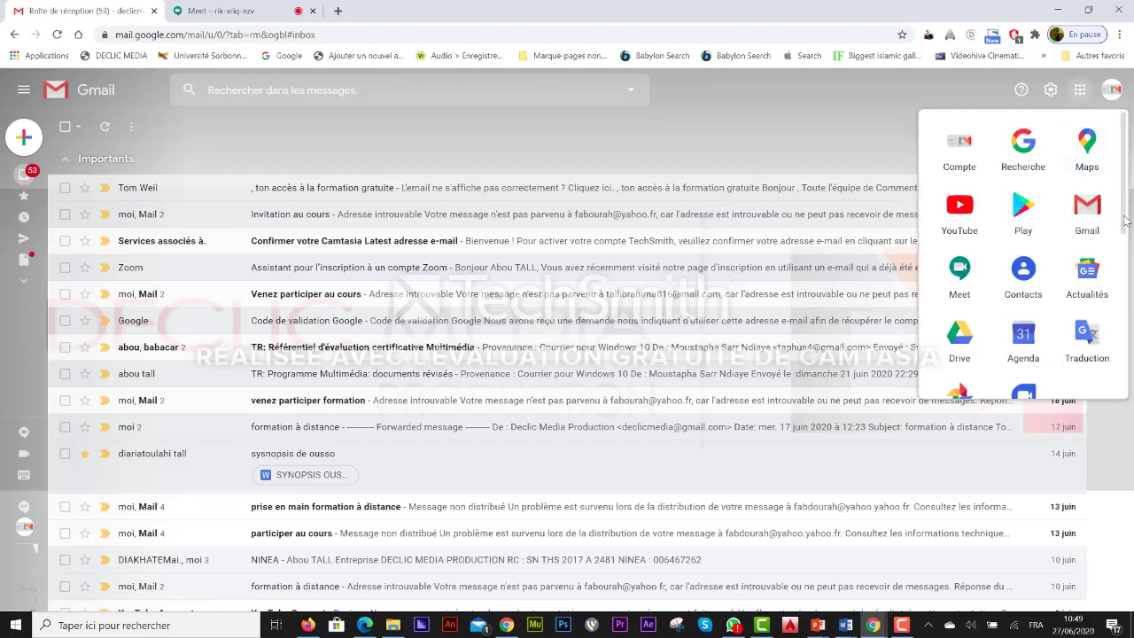
left_click_drag(1124, 217, 1133, 348)
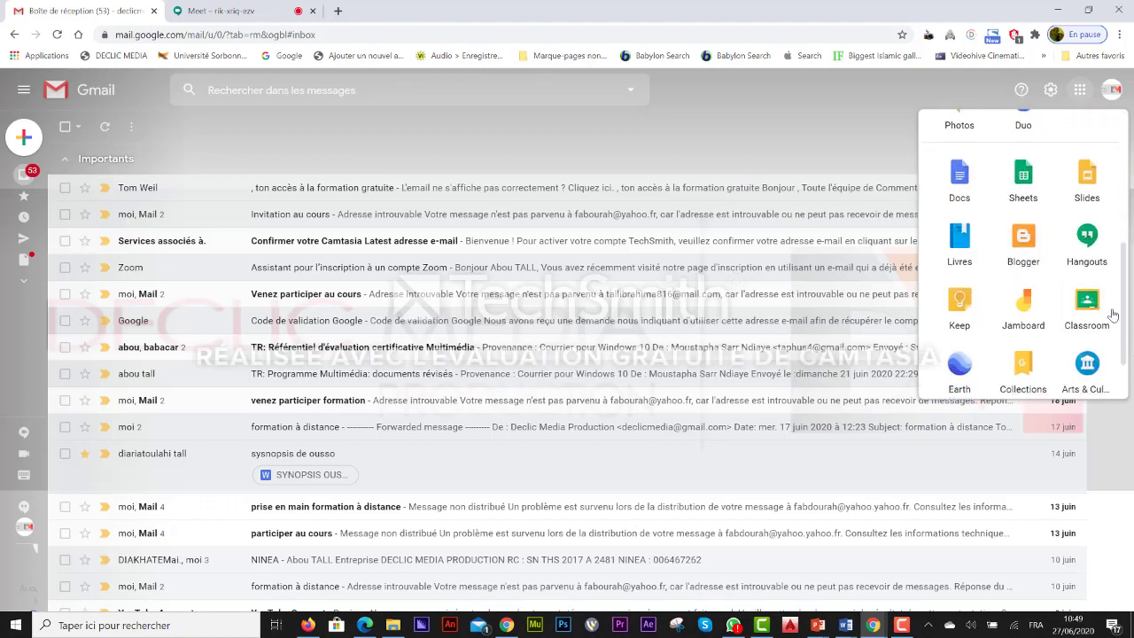
left_click(1090, 305)
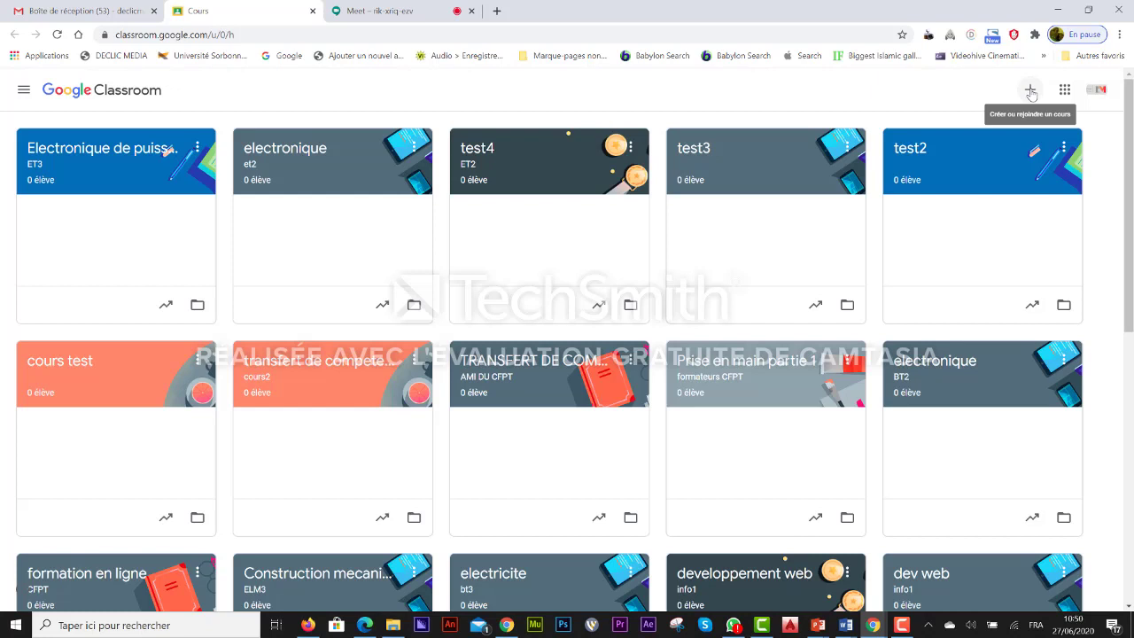
Step: Choose Créer un cours and confirm Classroom is not used in a school
left_click(1031, 92)
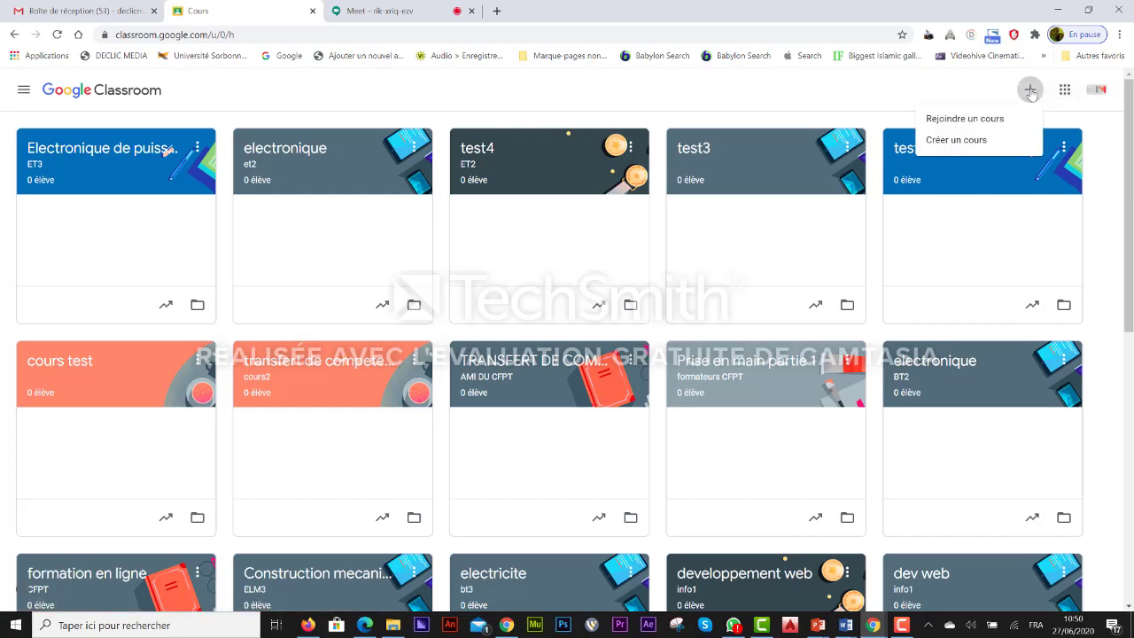
left_click(954, 142)
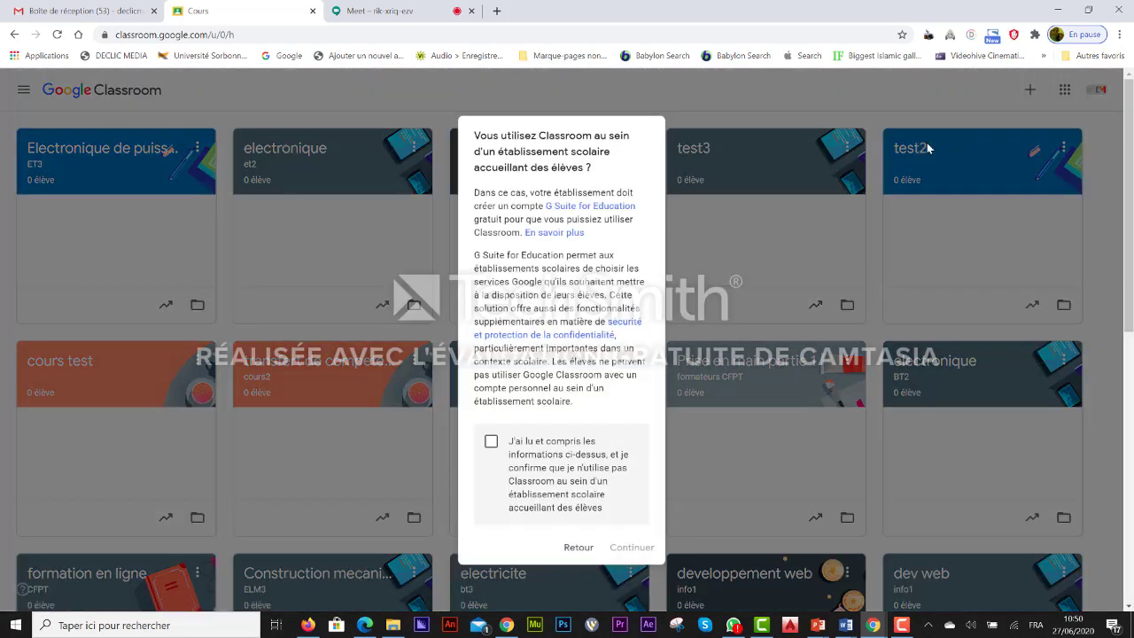
left_click(491, 443)
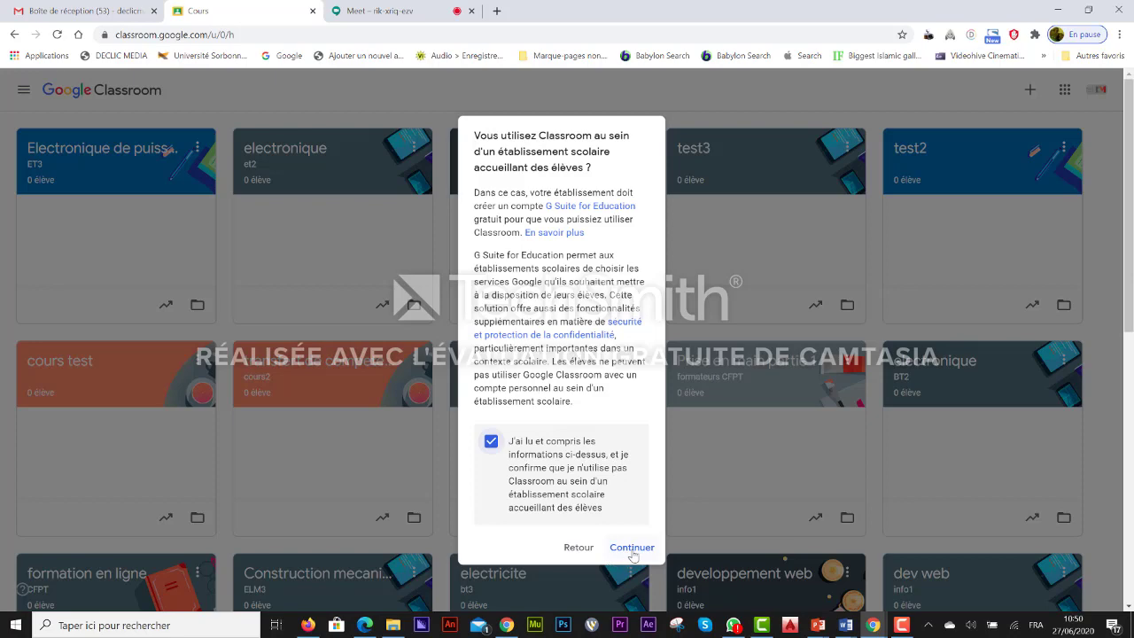
left_click(632, 547)
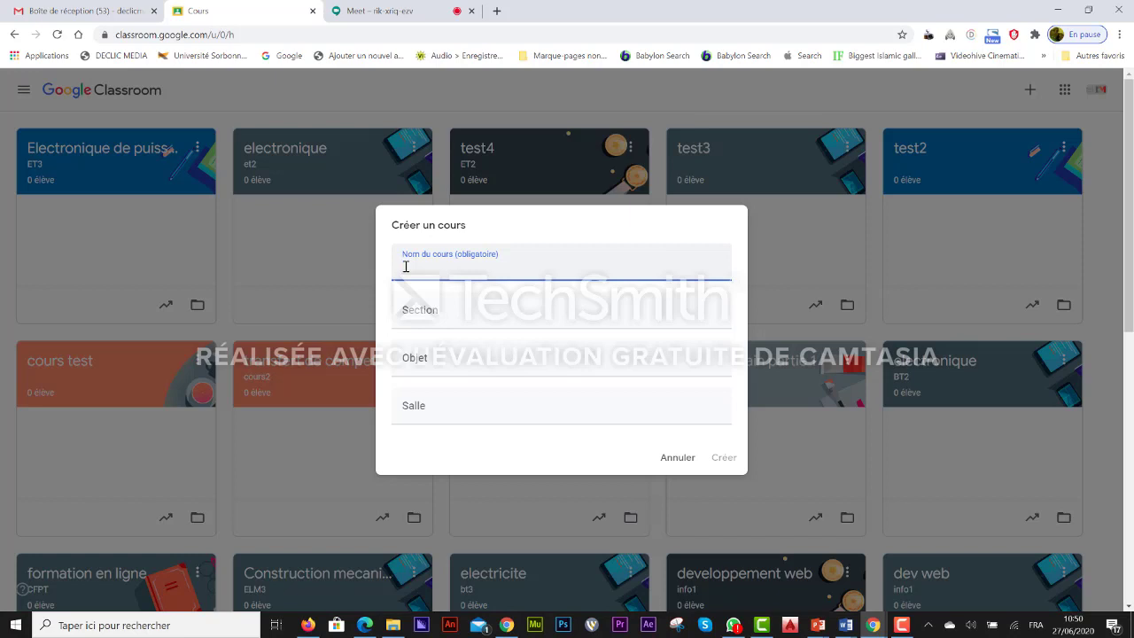
Step: Name the new course 'Français' with section ELM1
type("tr")
key("BackSpace")
type("tran")
type("c")
key("BackSpace")
type("çais")
left_click(436, 314)
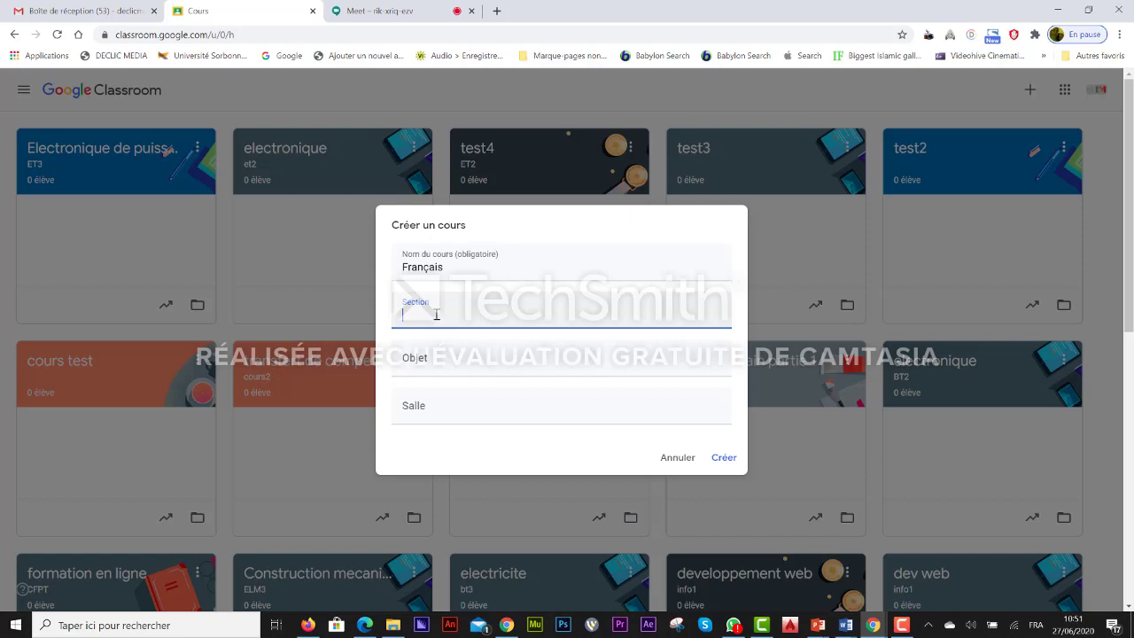
type("ELM1")
Step: Add subject GRAMMAIRE and room GROUPE A, then create the course
left_click(446, 366)
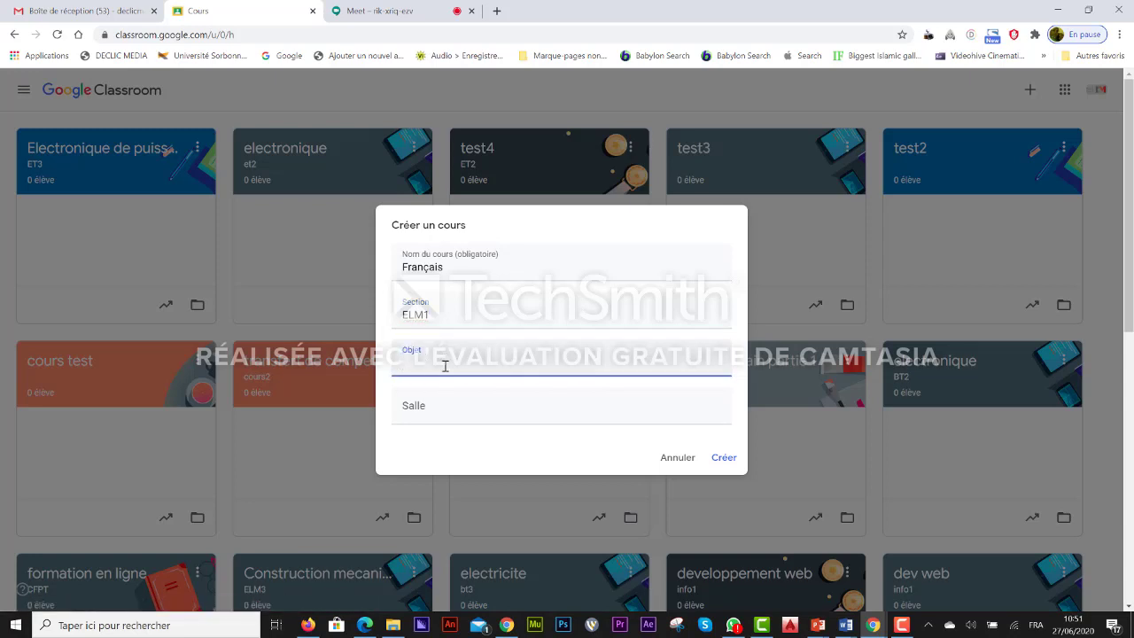
type("GRAMMAIRE")
left_click(476, 408)
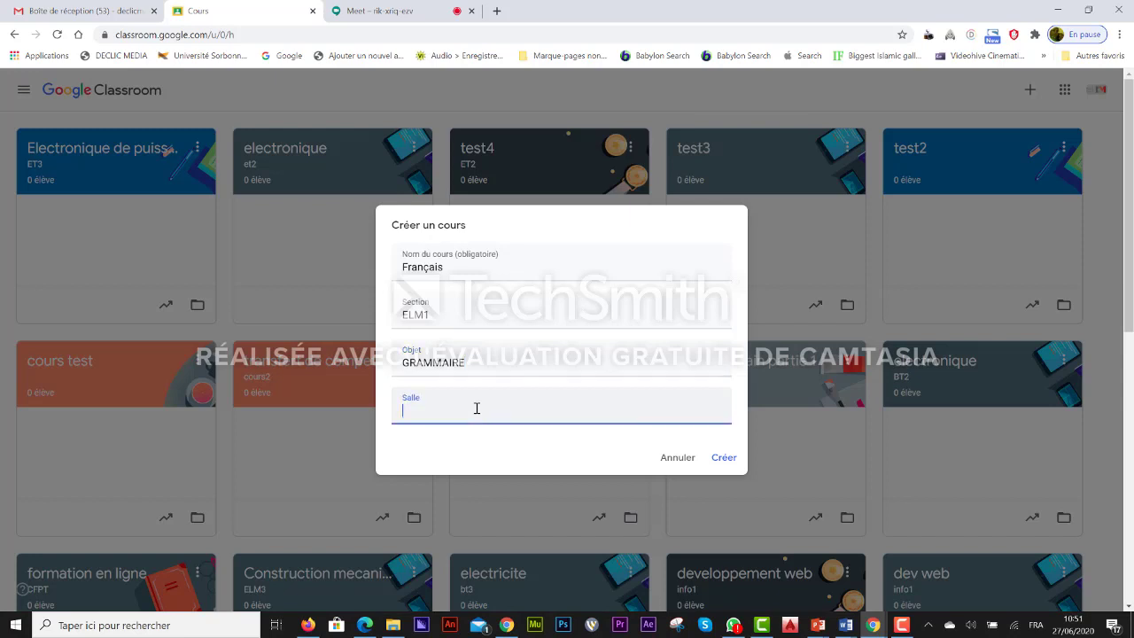
type("GROUPA")
key("BackSpace")
type("E A")
left_click(726, 462)
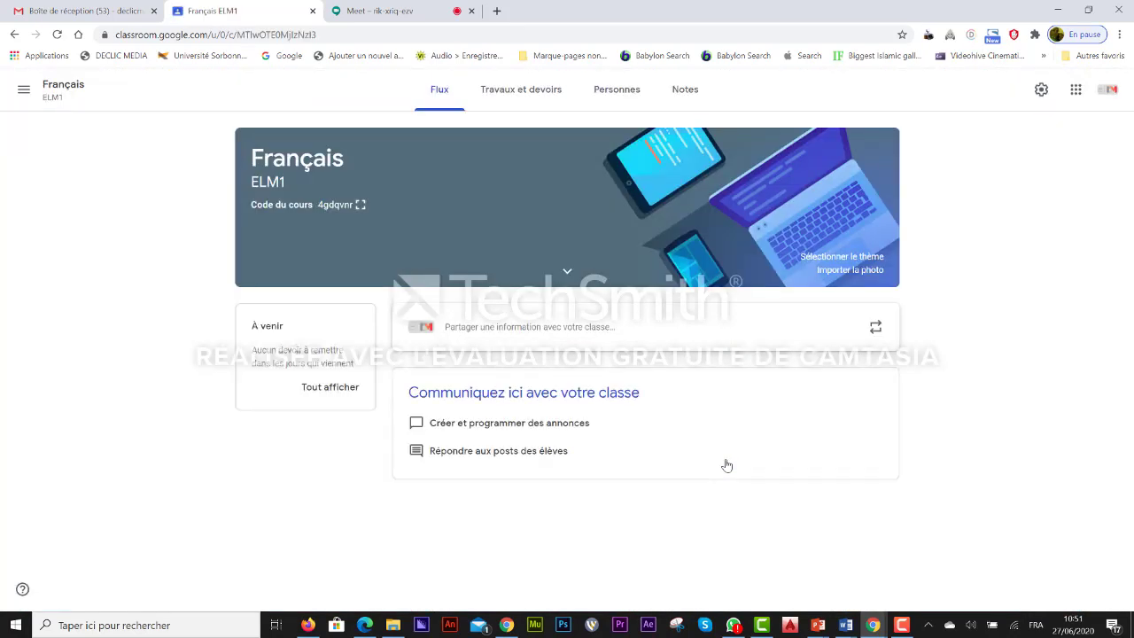
left_click(360, 209)
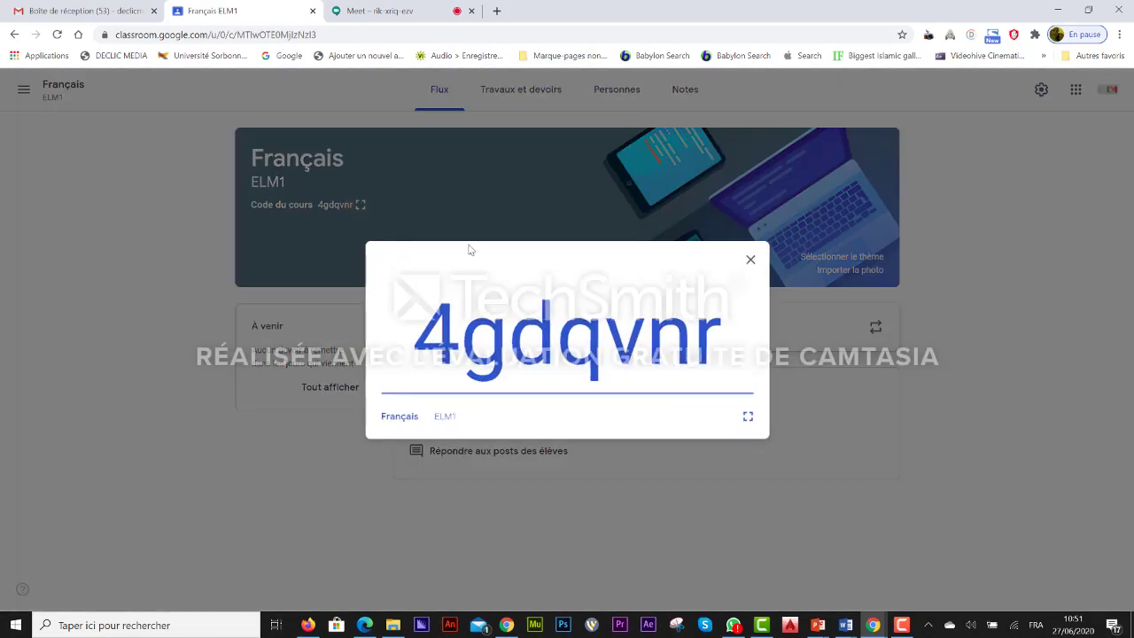
left_click(750, 261)
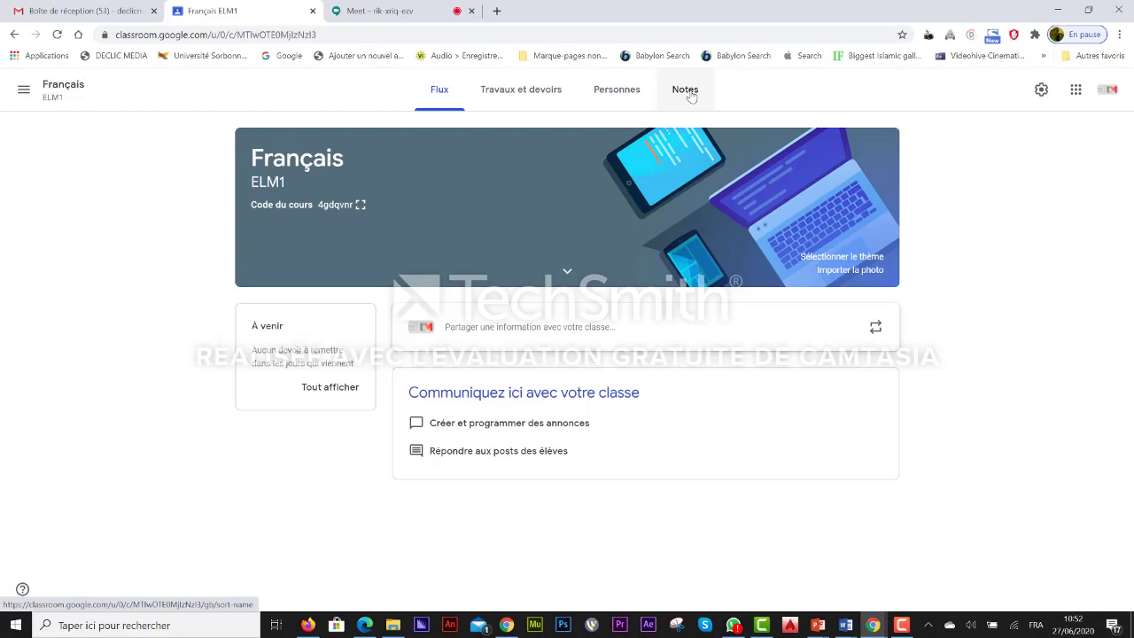
Step: Start a class post addressed to Tous les élèves
left_click(617, 330)
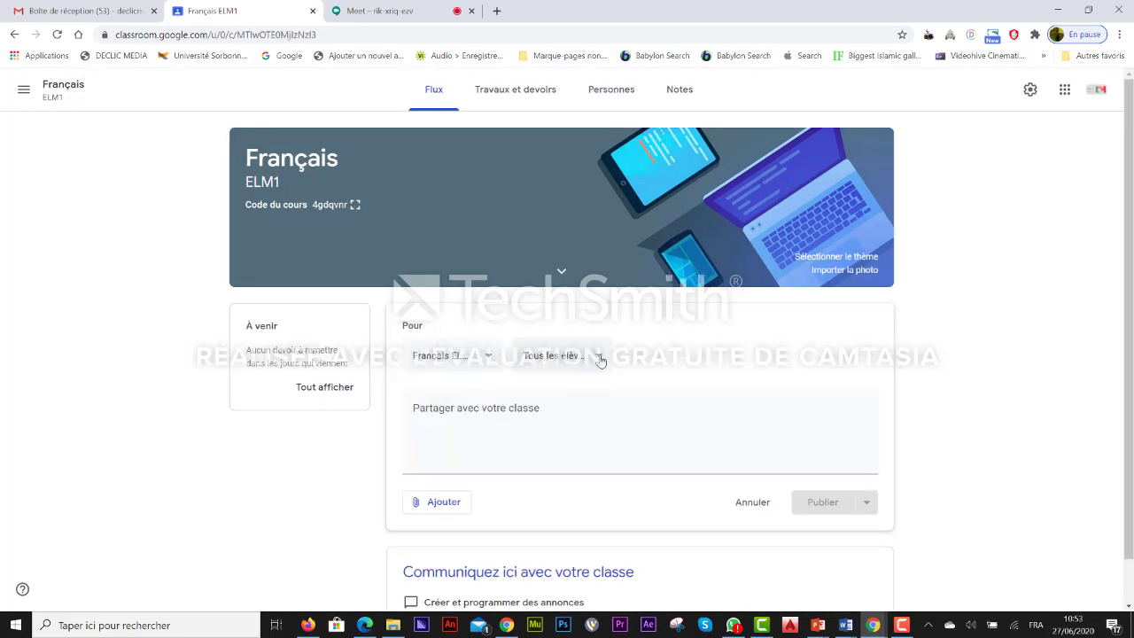
left_click(599, 358)
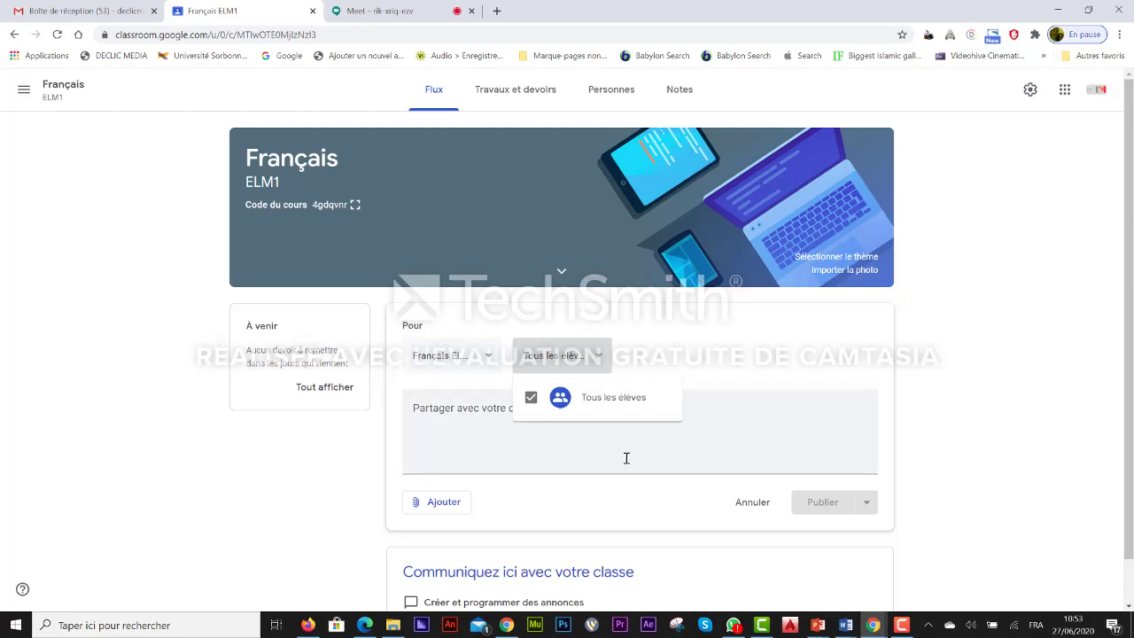
left_click(580, 457)
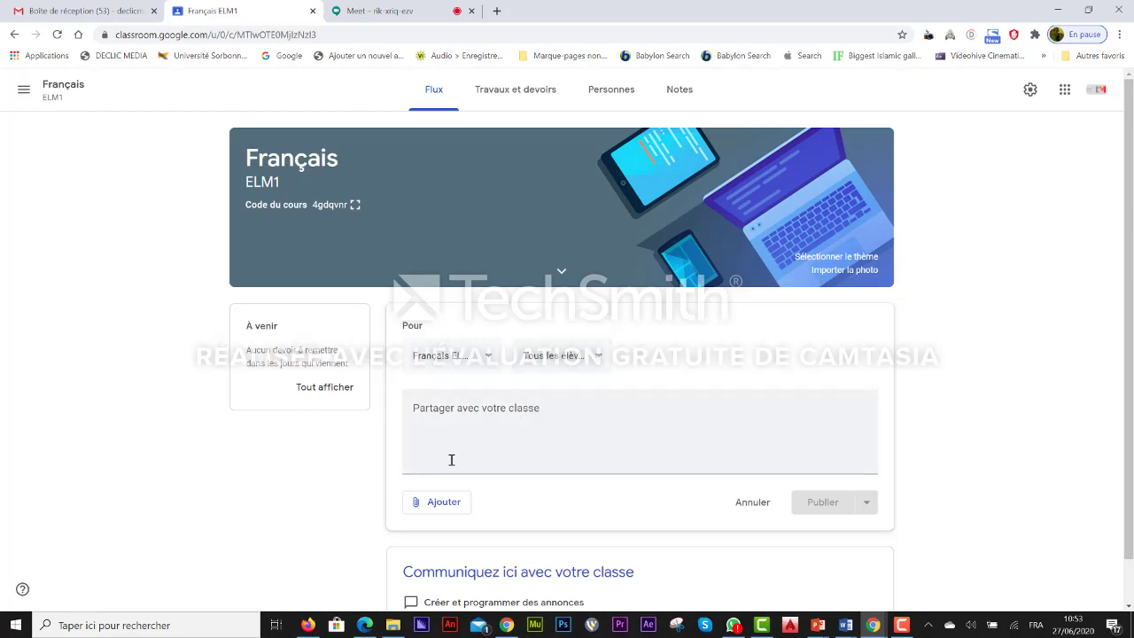
Step: Write the announcement text 'SUIVEZ LE COURS DE GRAMMAIRE'
left_click(411, 408)
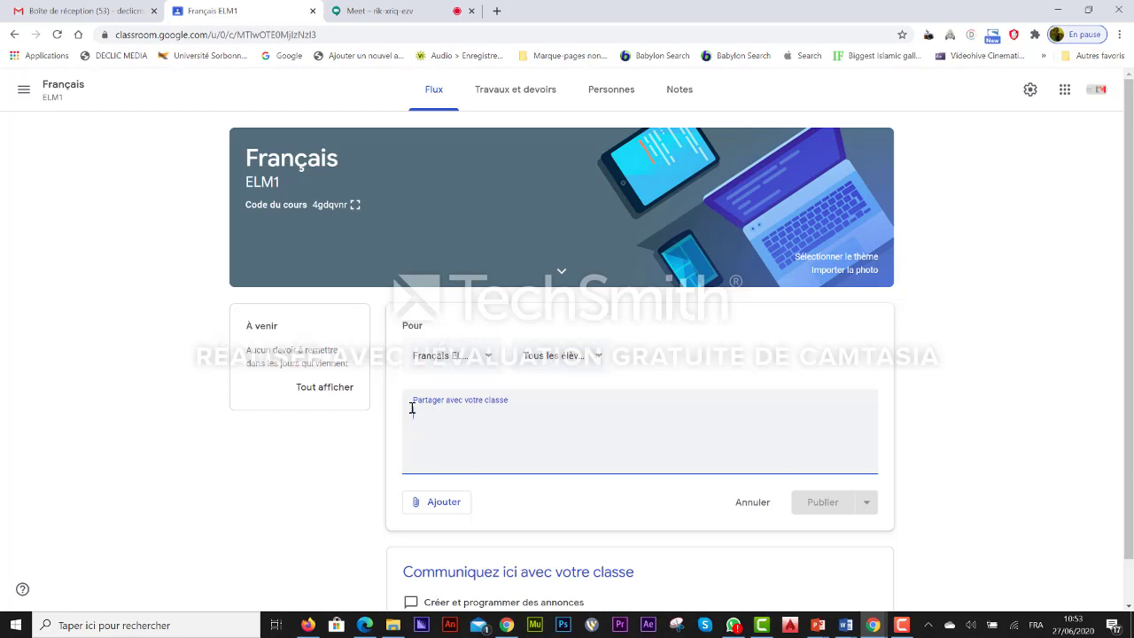
type("su")
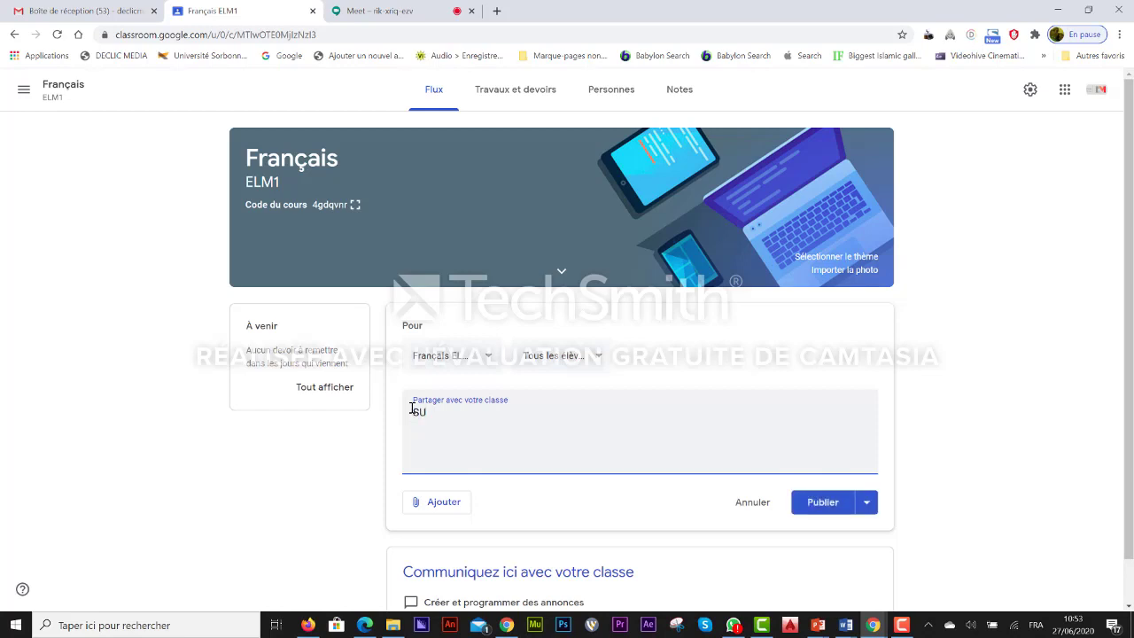
type("IVEZ LE COURS DE GRAMMA")
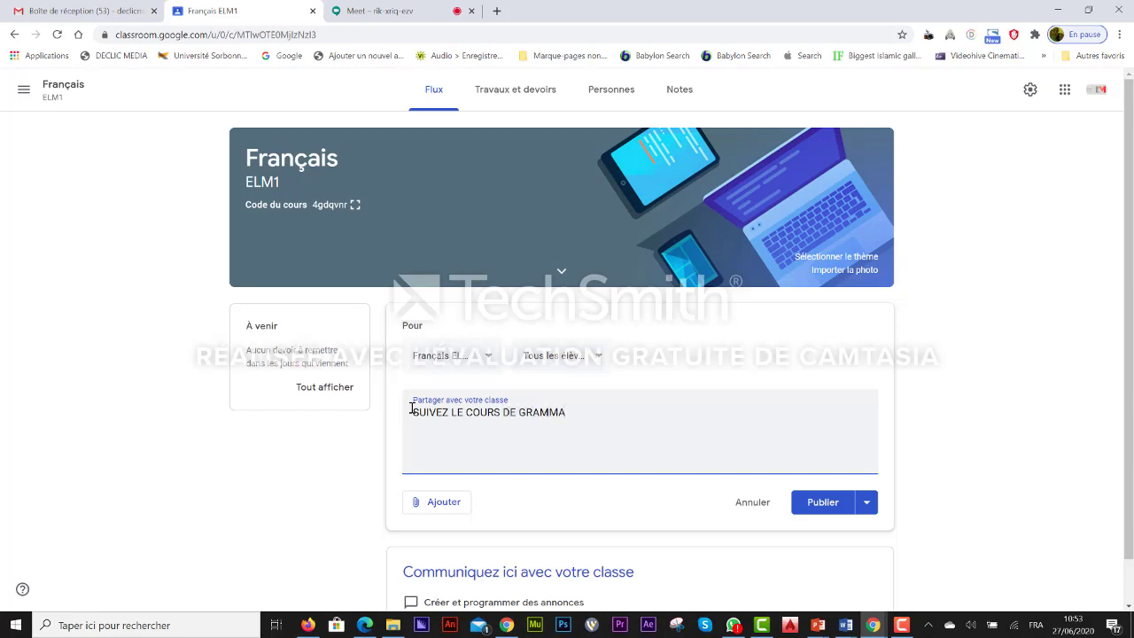
type("IRE")
left_click(442, 503)
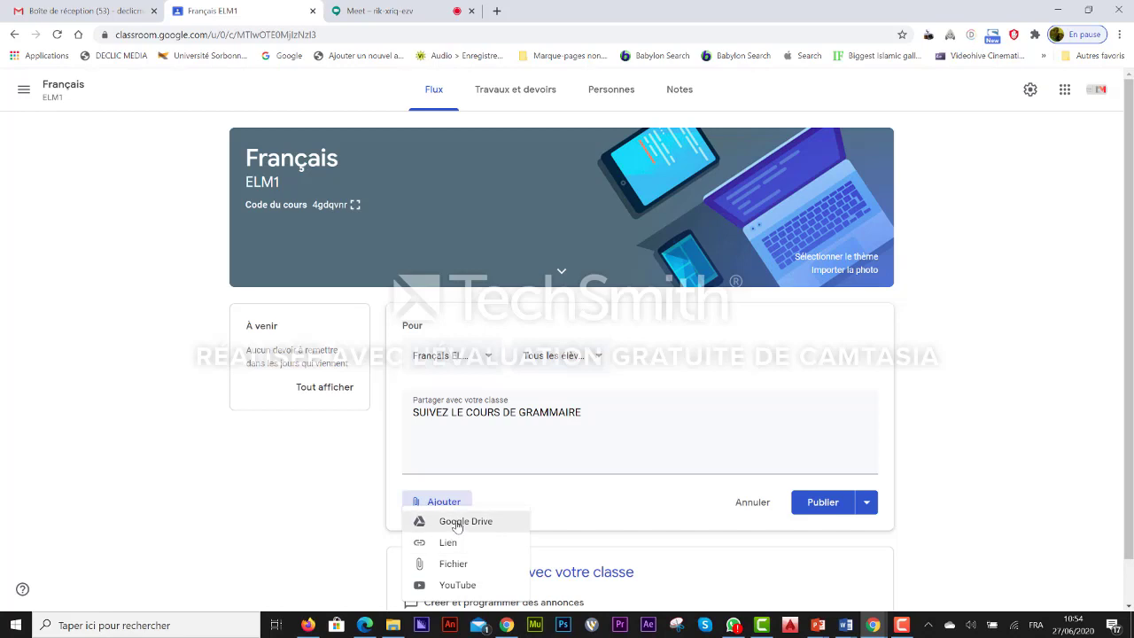
Step: Upload Le CFPT Sénégal.docx from the Documents folder as the post's attachment
left_click(458, 568)
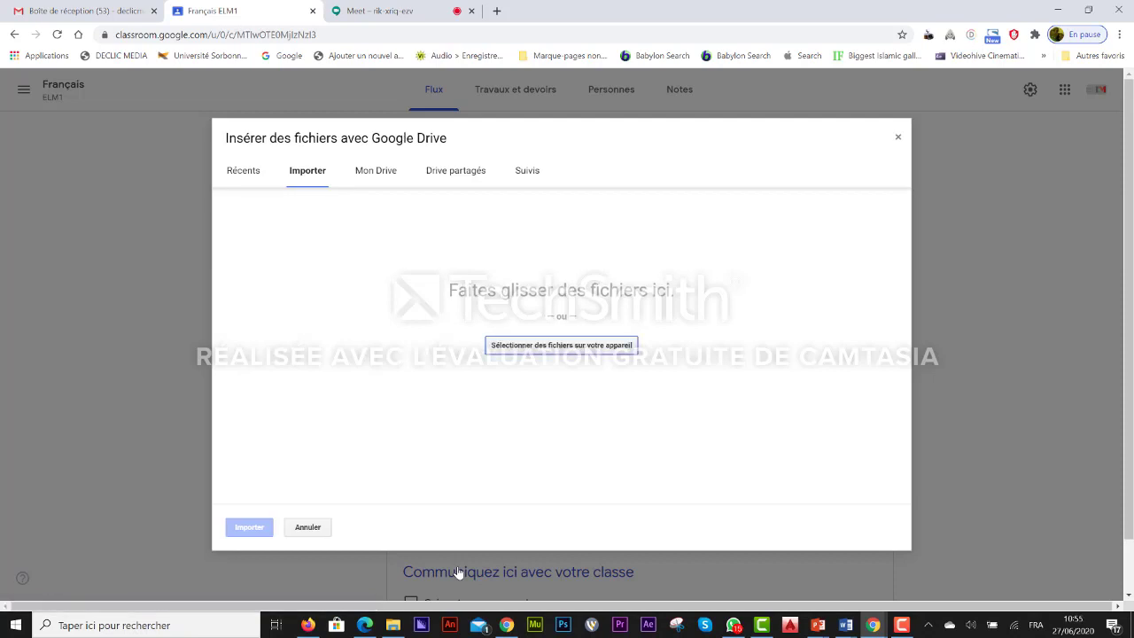
left_click(558, 347)
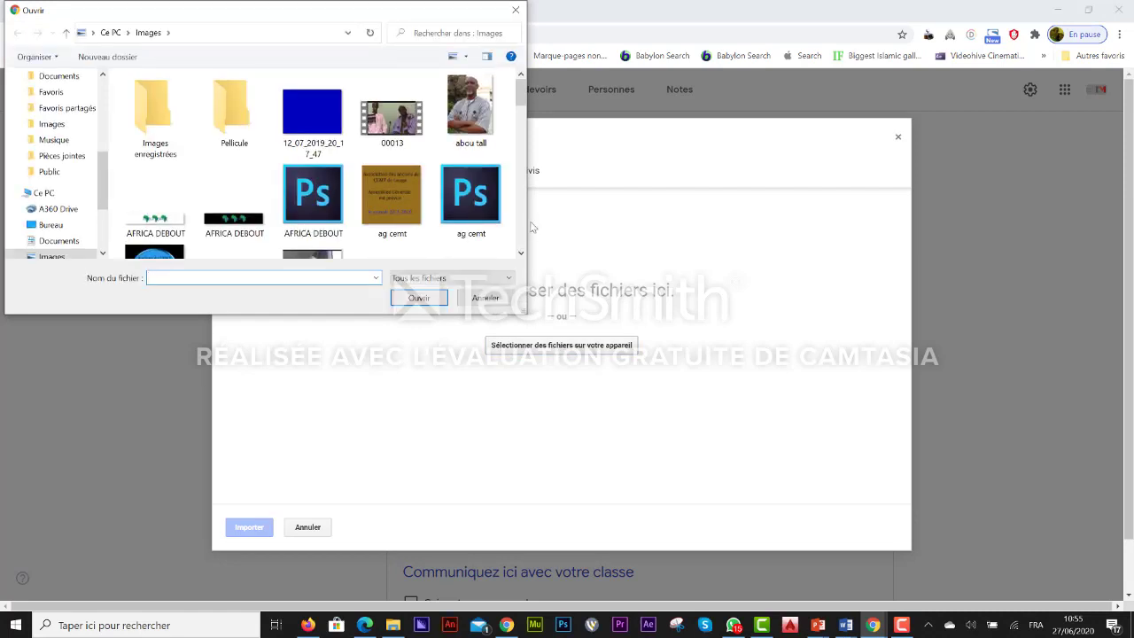
left_click_drag(522, 96, 523, 139)
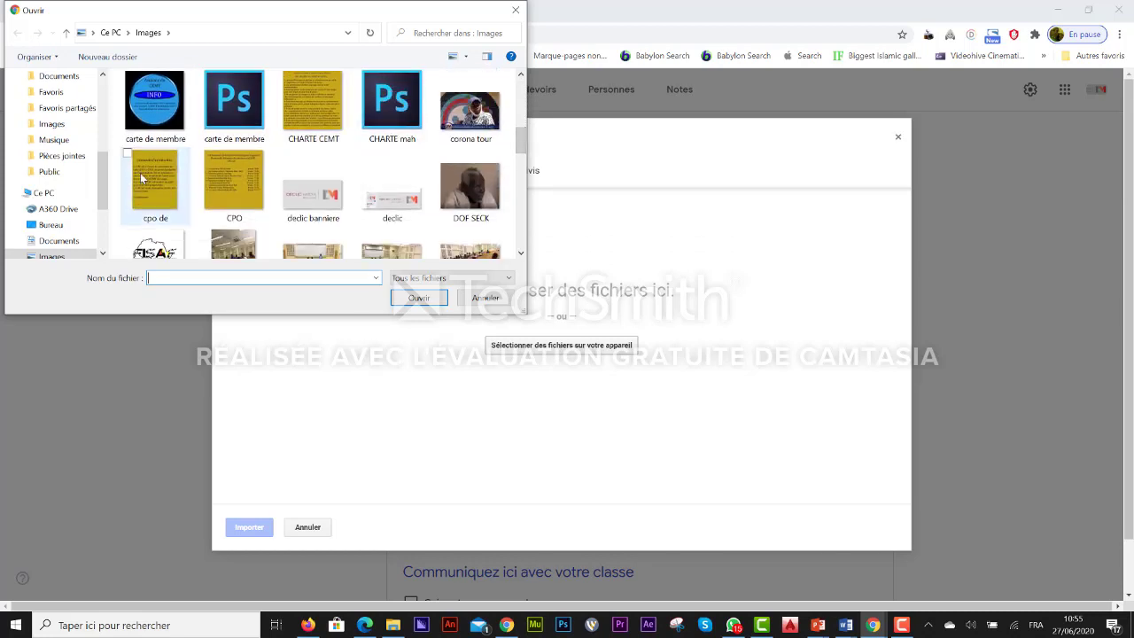
left_click(58, 76)
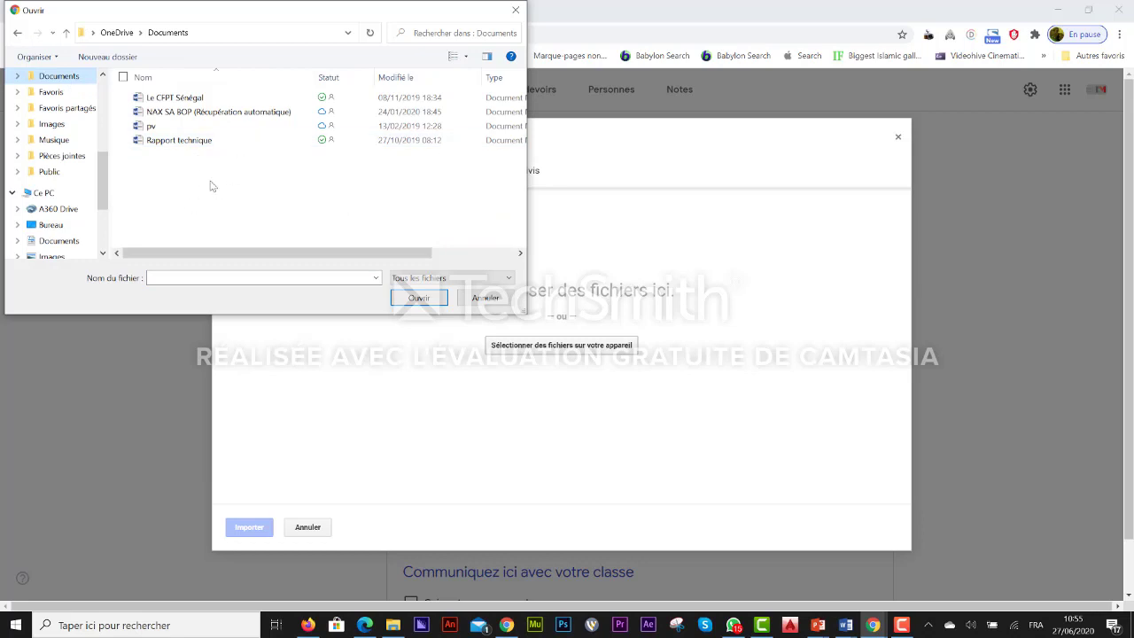
left_click(178, 103)
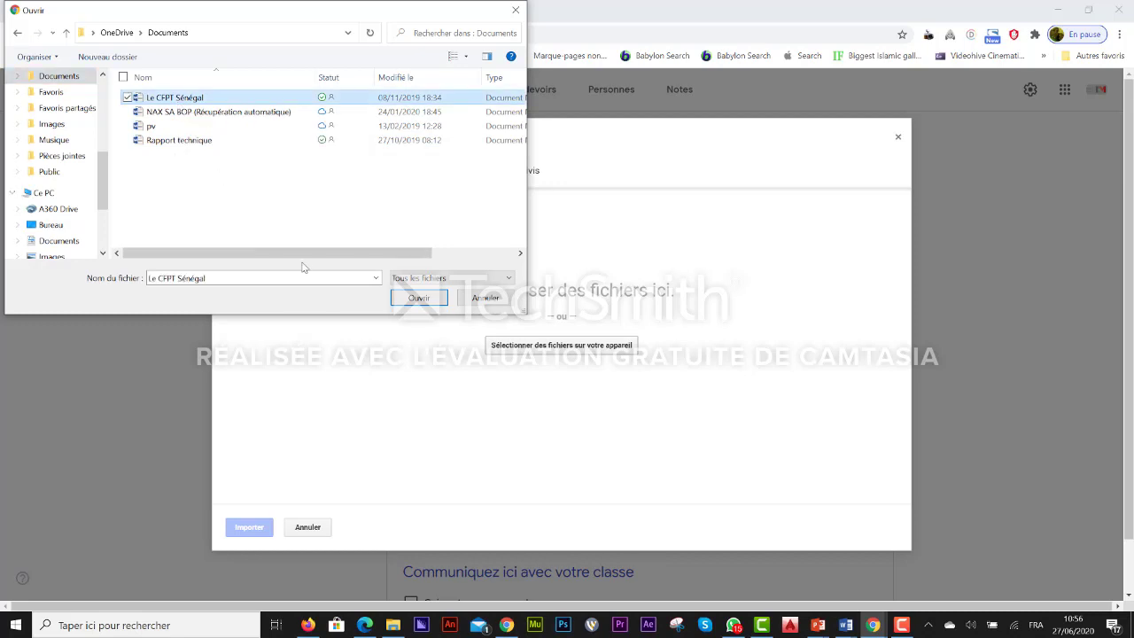
left_click(421, 302)
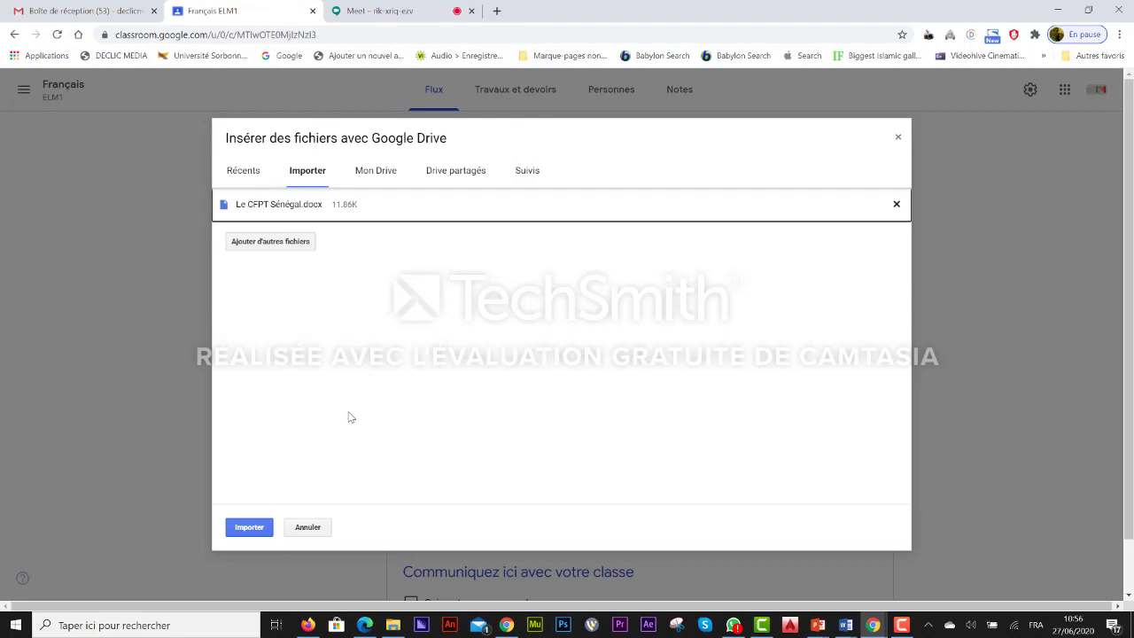
left_click(294, 247)
left_click(252, 529)
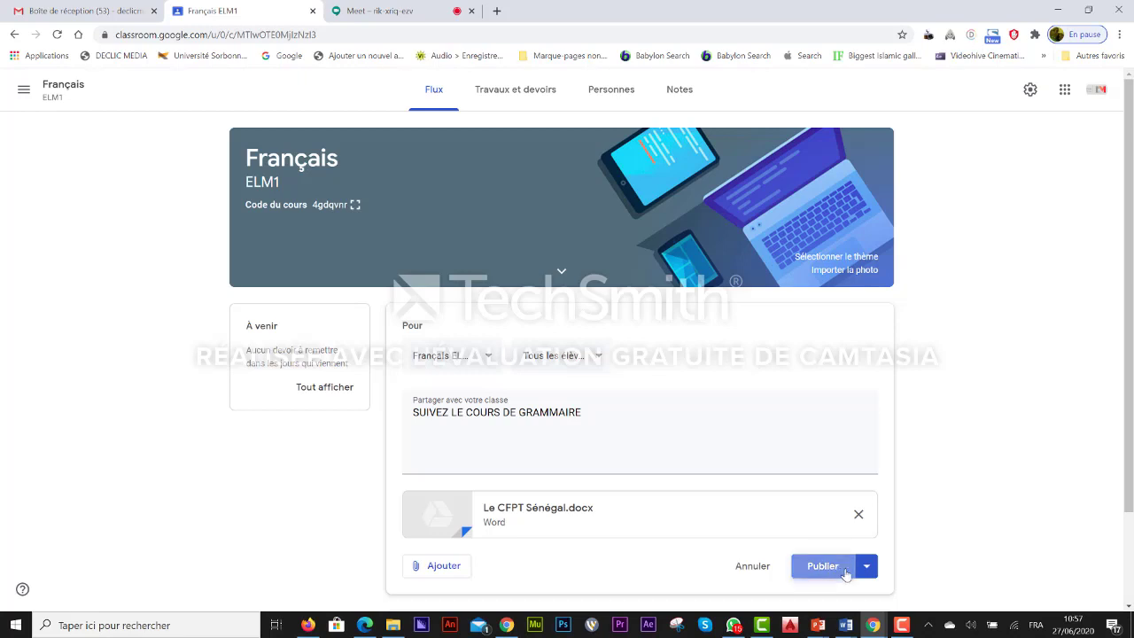
Step: Publish the announcement via Publier in the post button's menu
left_click(867, 568)
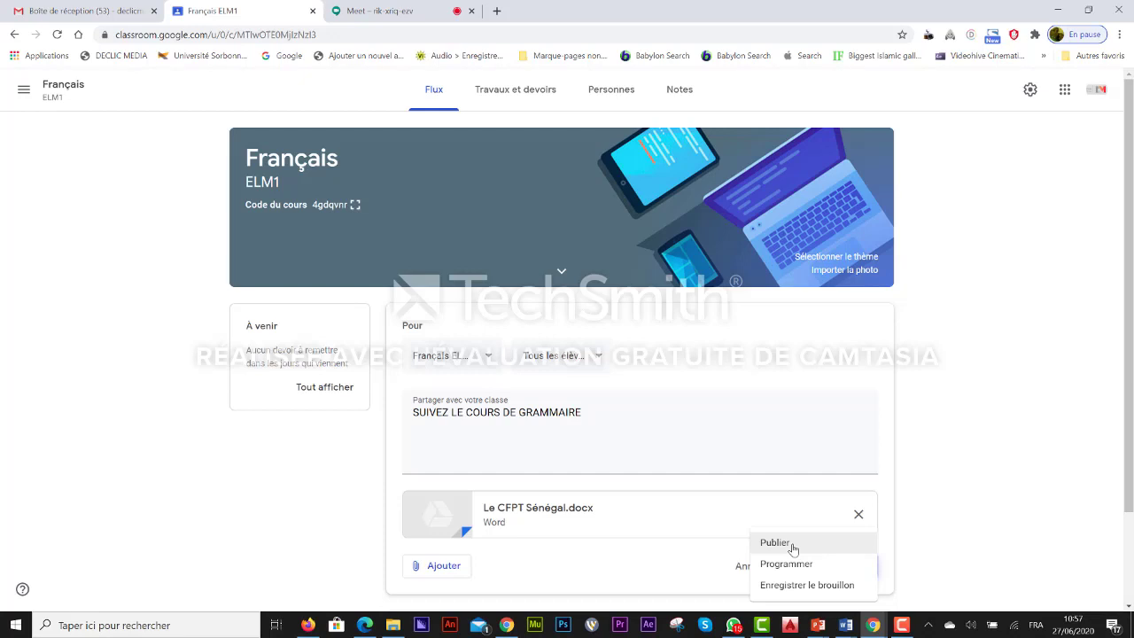
left_click(793, 548)
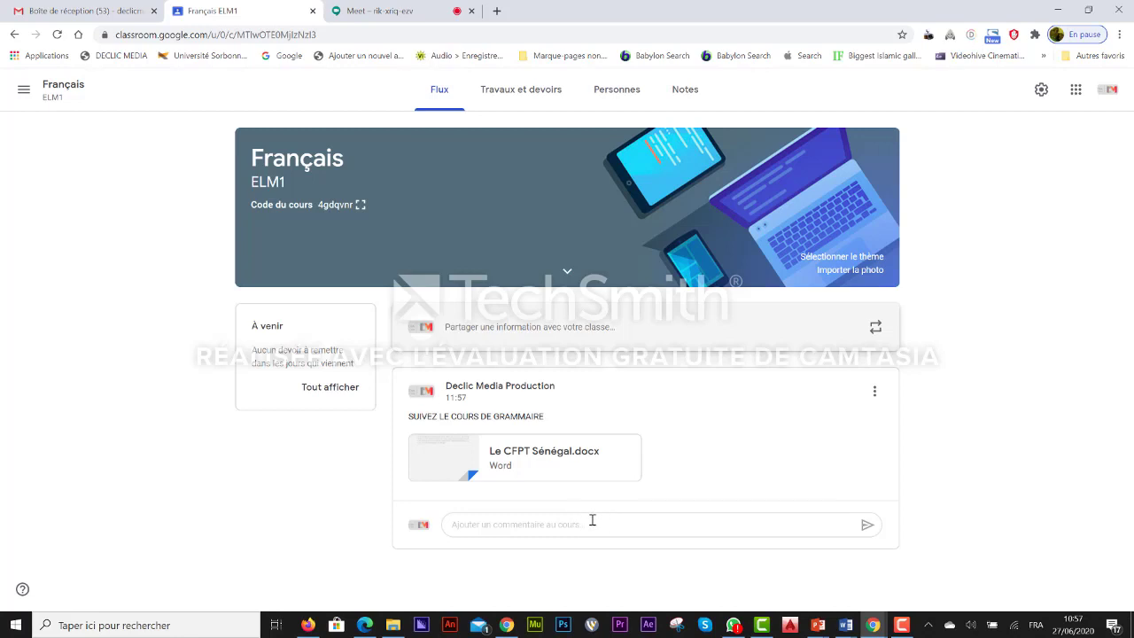
Step: Post the class comment 'SALUT NOUS ENTRAIN DE FAIRE UN COURS' on the grammar announcement
left_click(592, 519)
type("SALUT NOUS ENTRAIN DE")
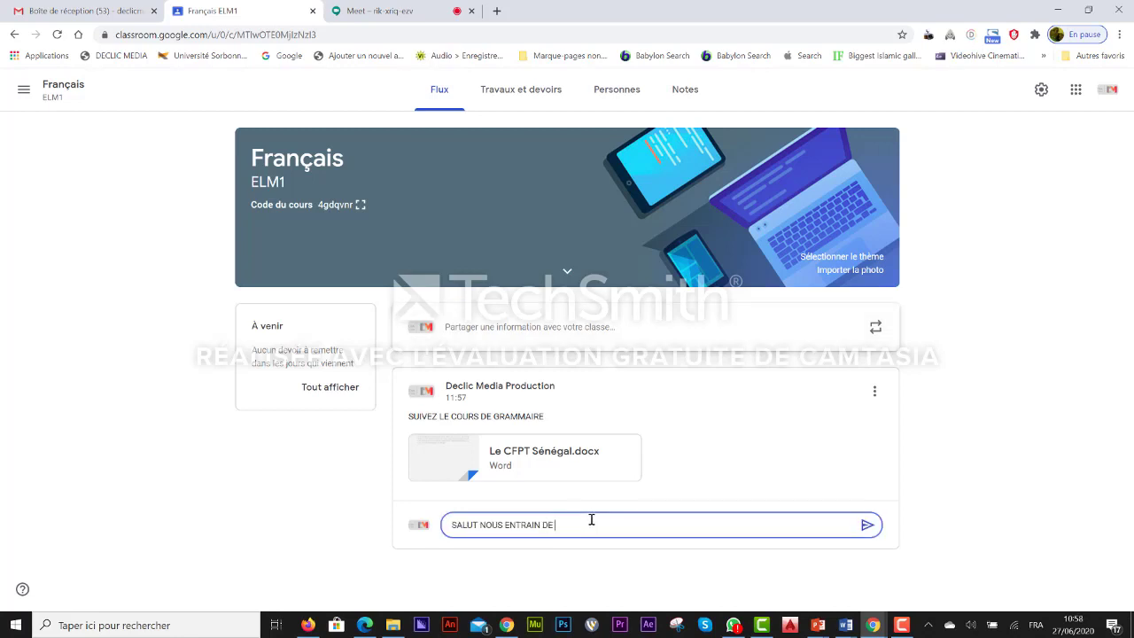
type(" FAIRE UN COURS")
left_click(867, 525)
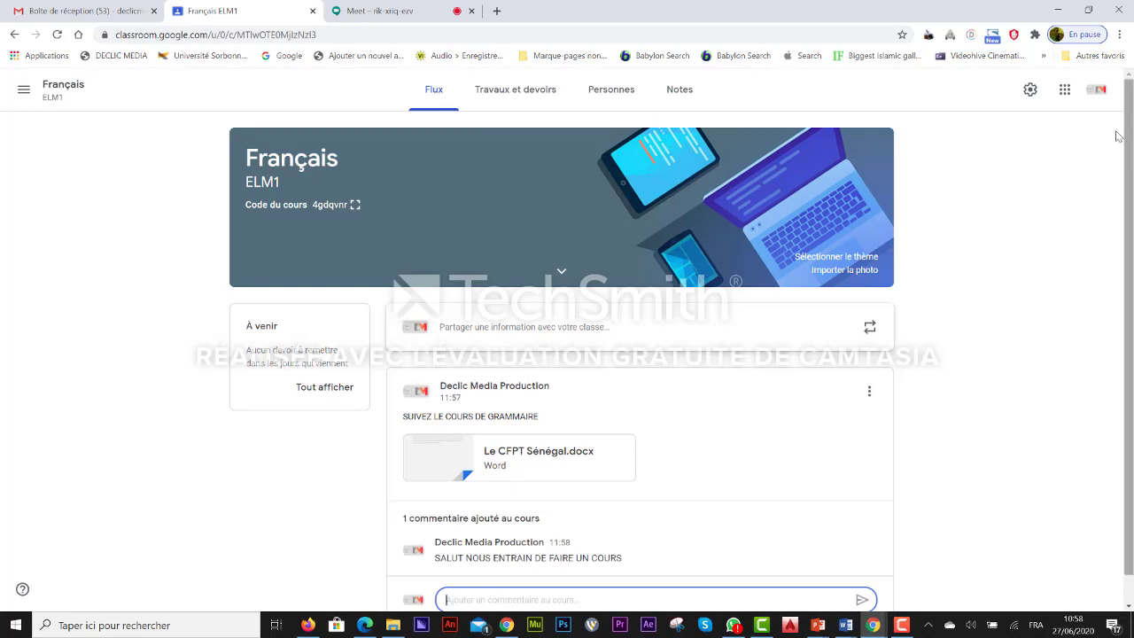
scroll(1131, 301, "down", 1)
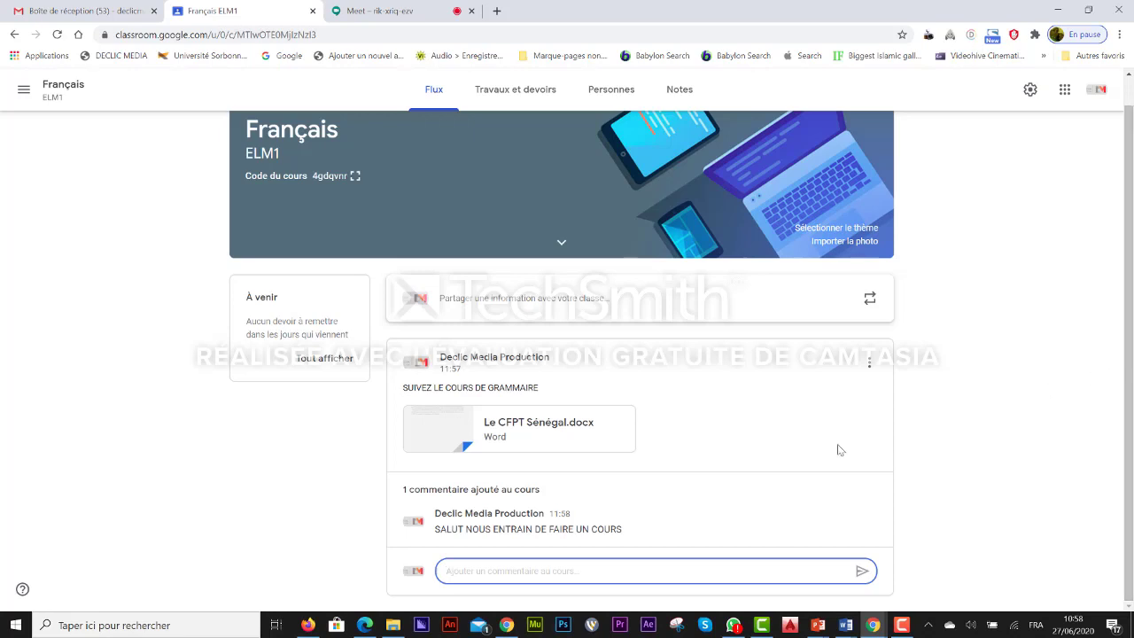
Step: From Personnes, invite a co-teacher by Gmail address, then start an e-mail to them
left_click(613, 94)
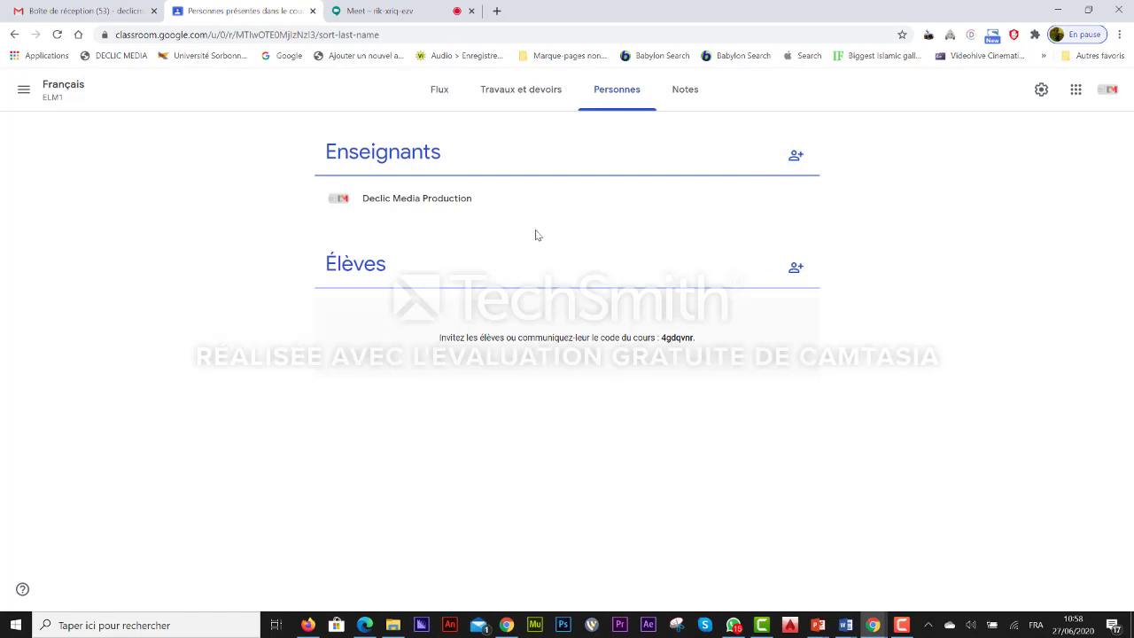
left_click(796, 156)
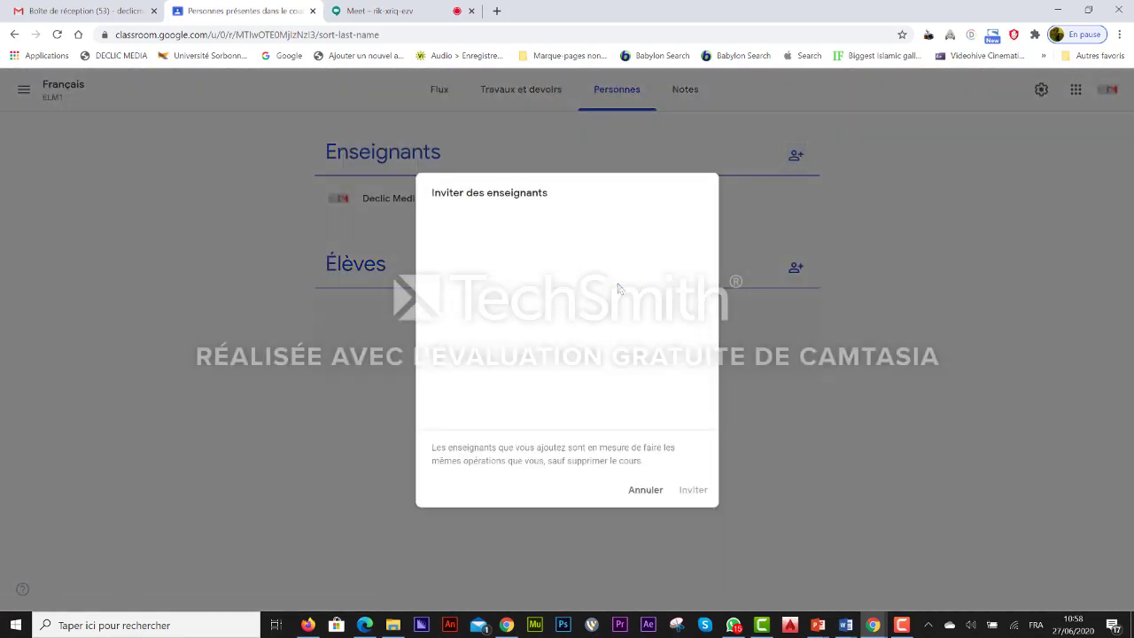
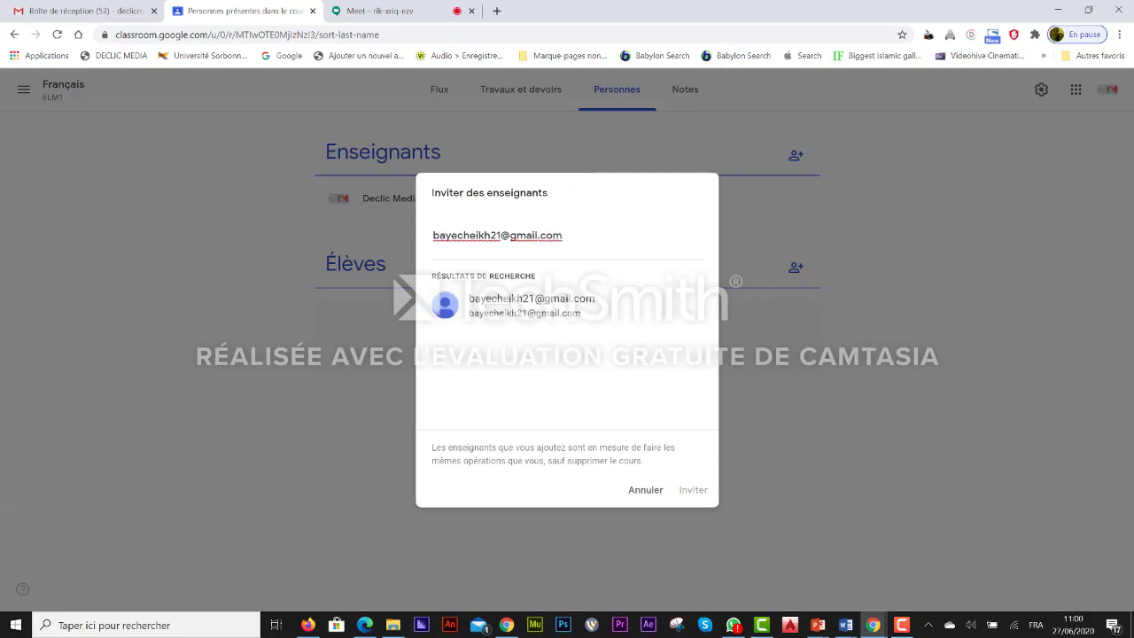
left_click(495, 307)
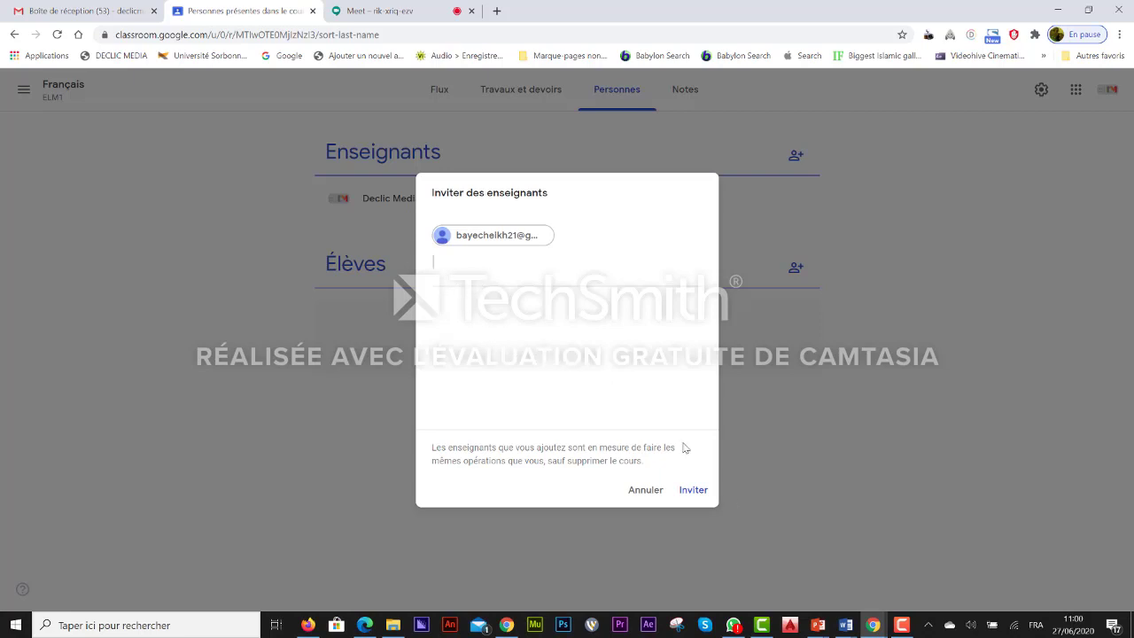
left_click(695, 494)
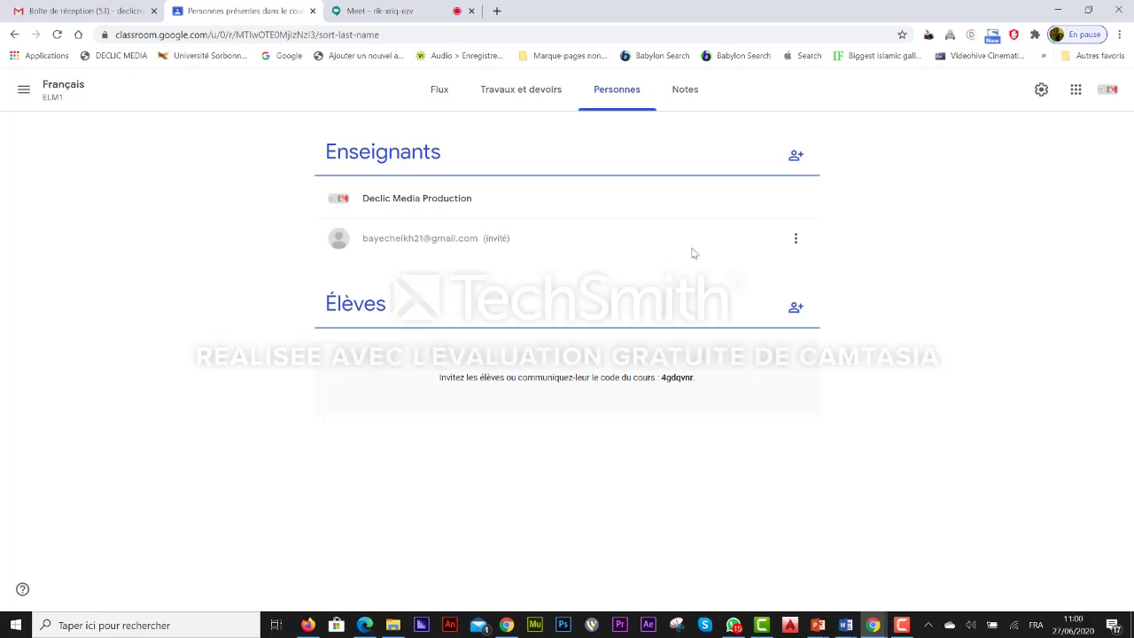
left_click(795, 240)
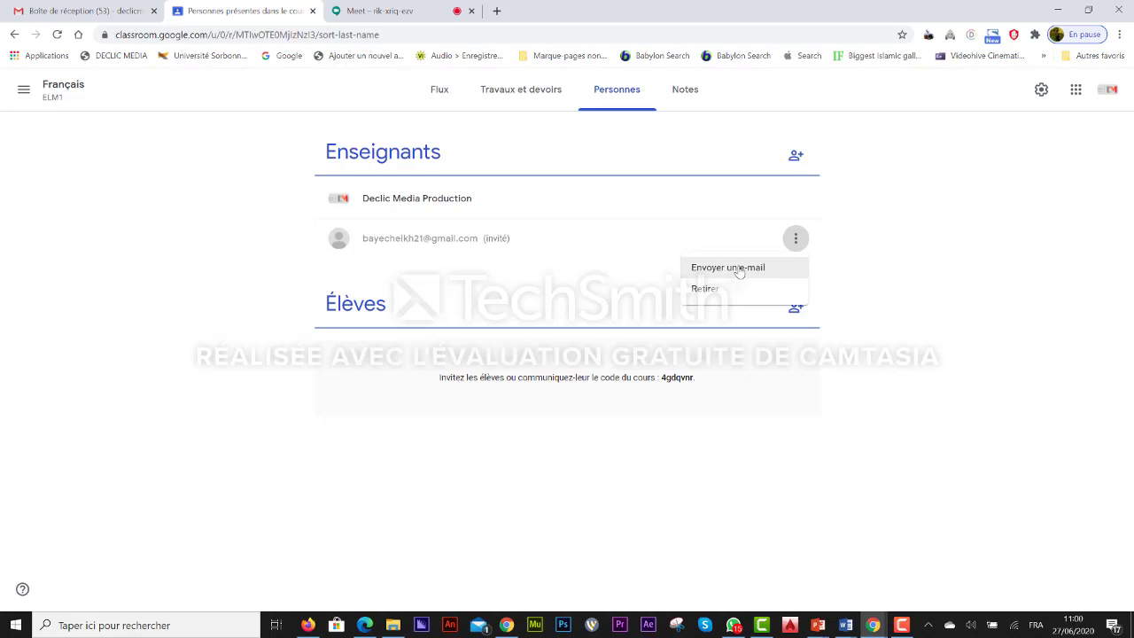
left_click(740, 272)
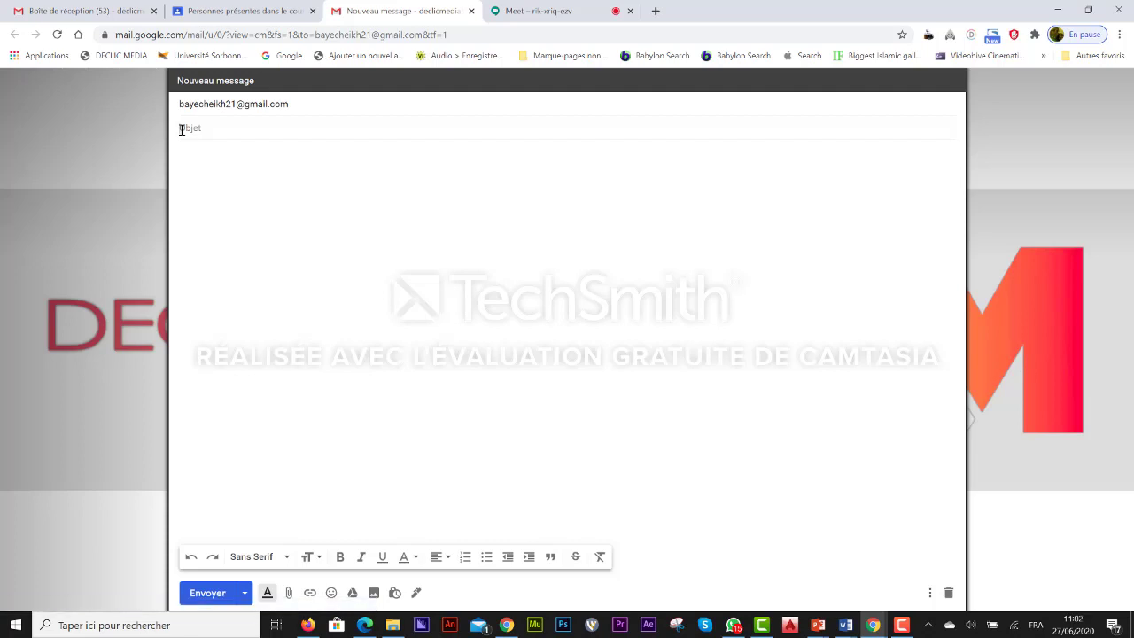
Step: Send the teacher an e-mail with the subject 'cours de français'
type("Cours de fancais")
right_click(234, 128)
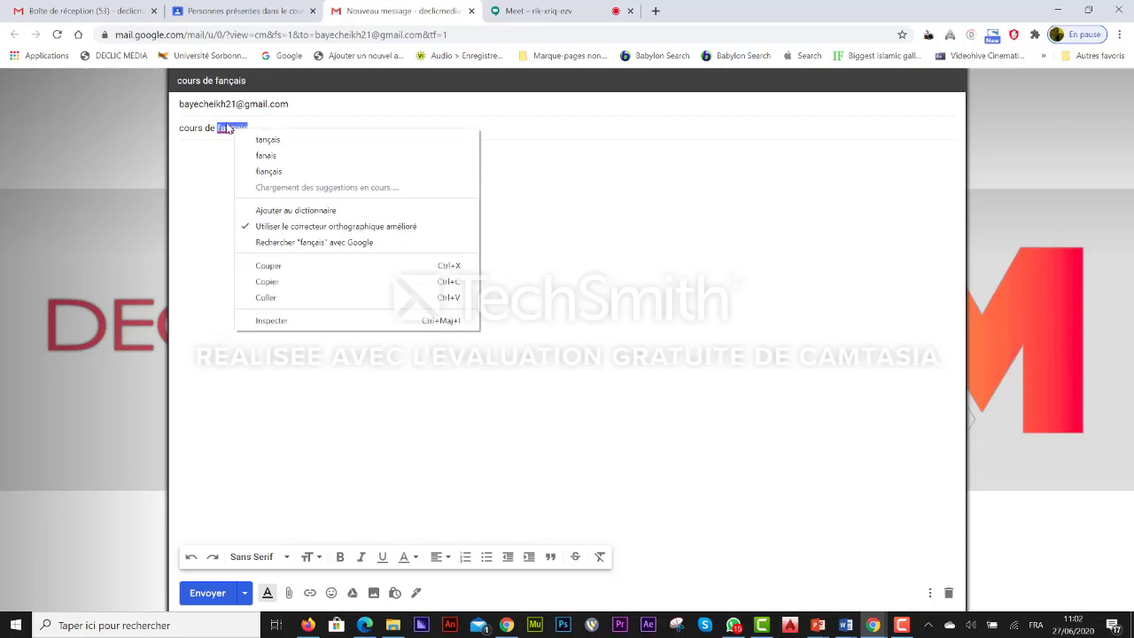
left_click_drag(227, 125, 226, 128)
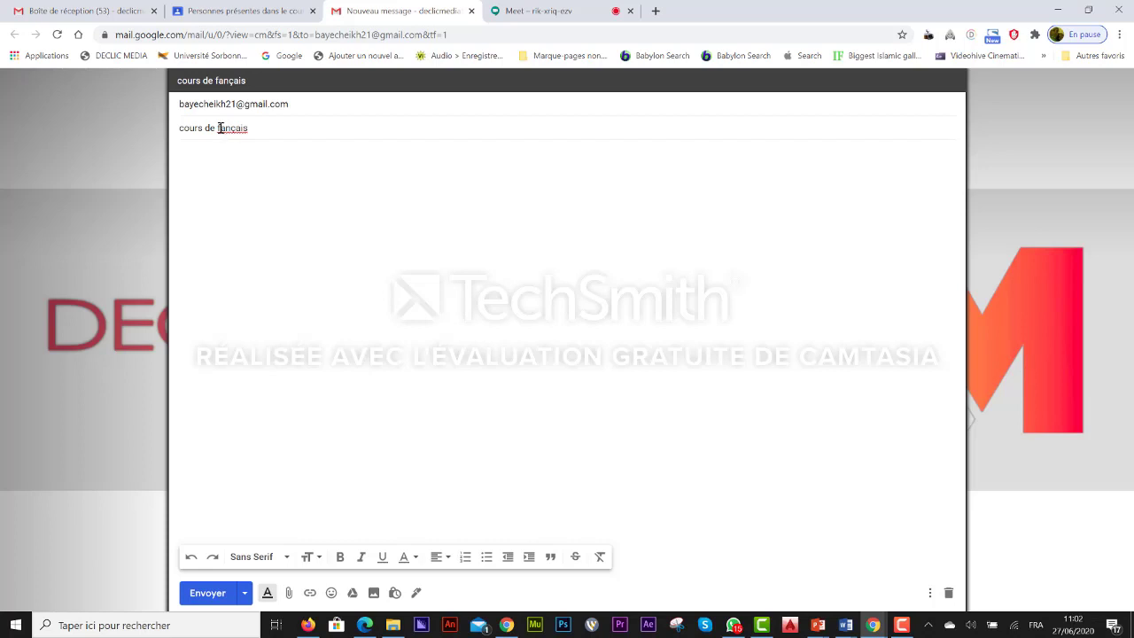
left_click(222, 127)
type("r")
left_click(251, 173)
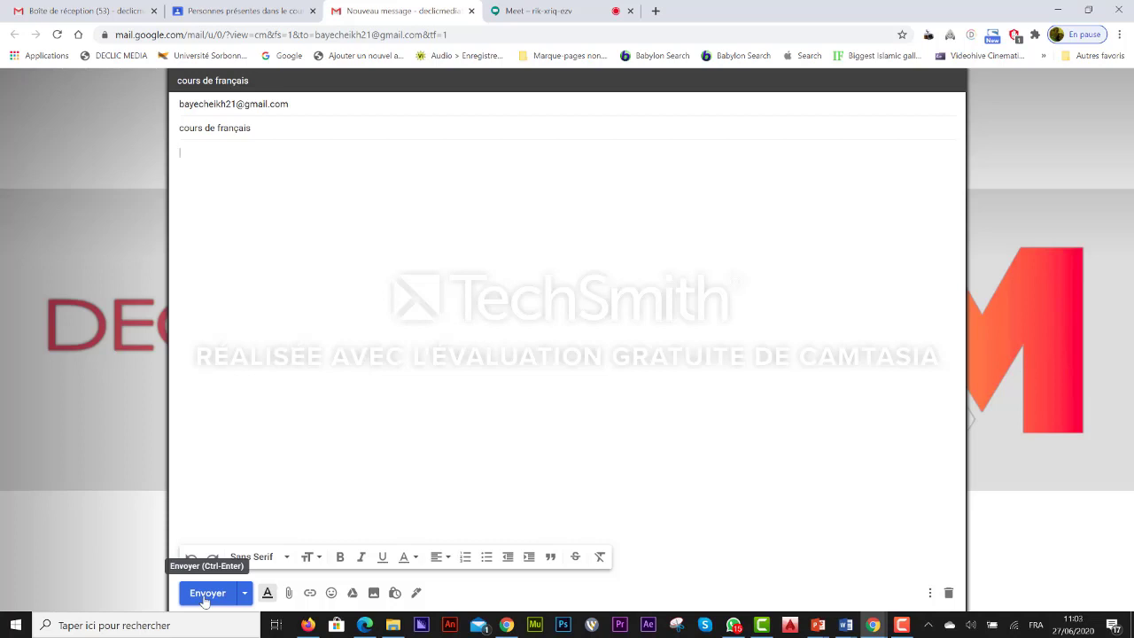
left_click(204, 592)
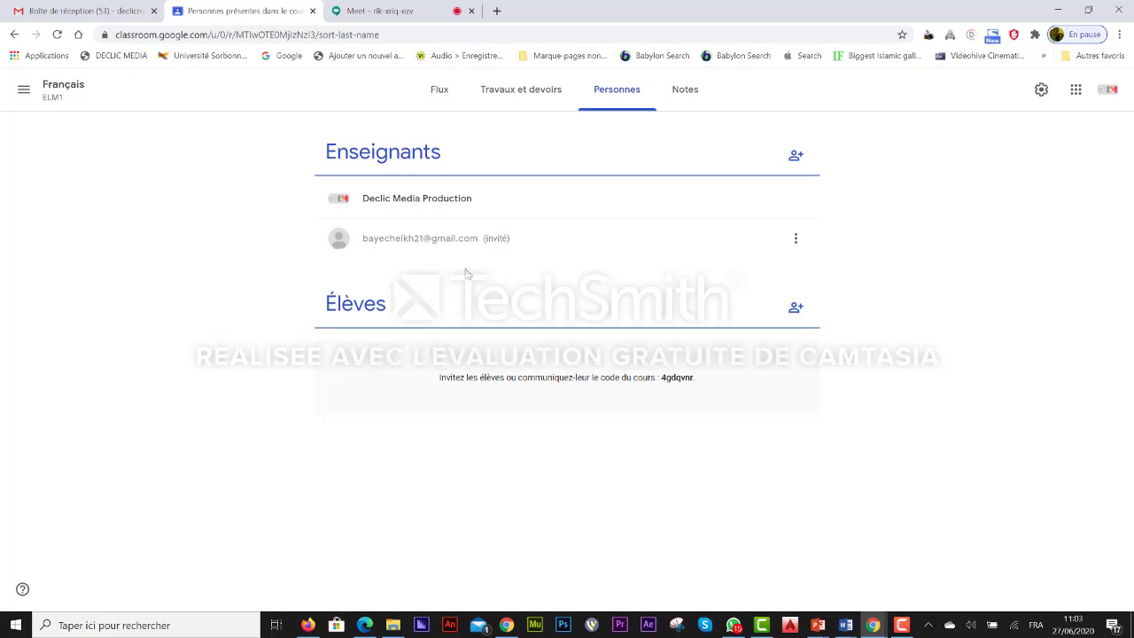
Step: Invite the student to the course by entering their e-mail address and sending the invitation
left_click(799, 308)
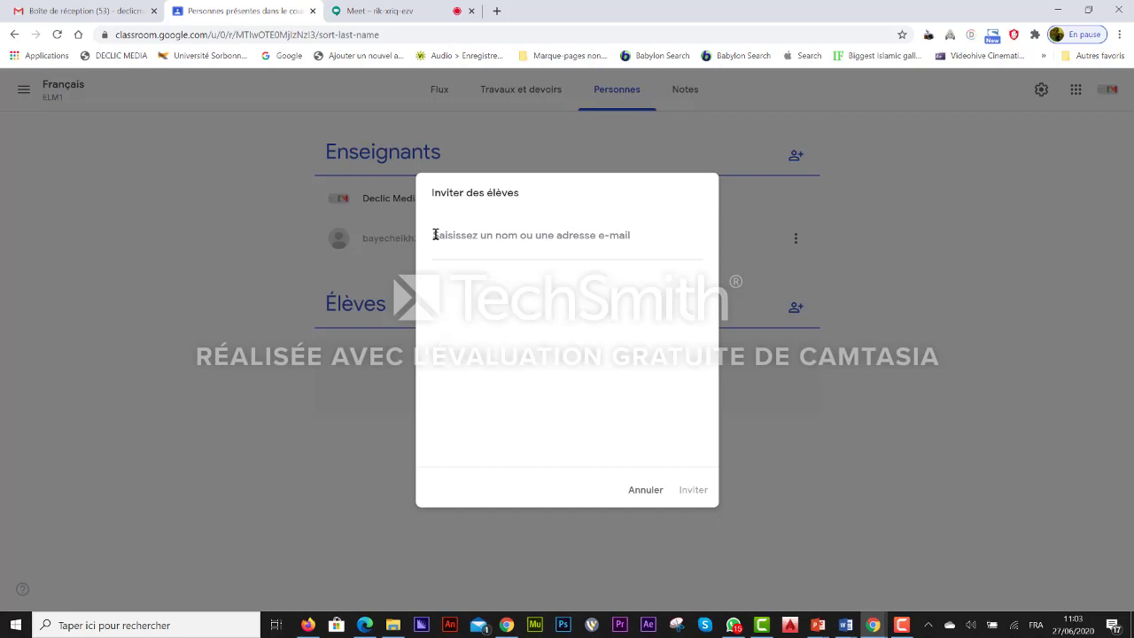
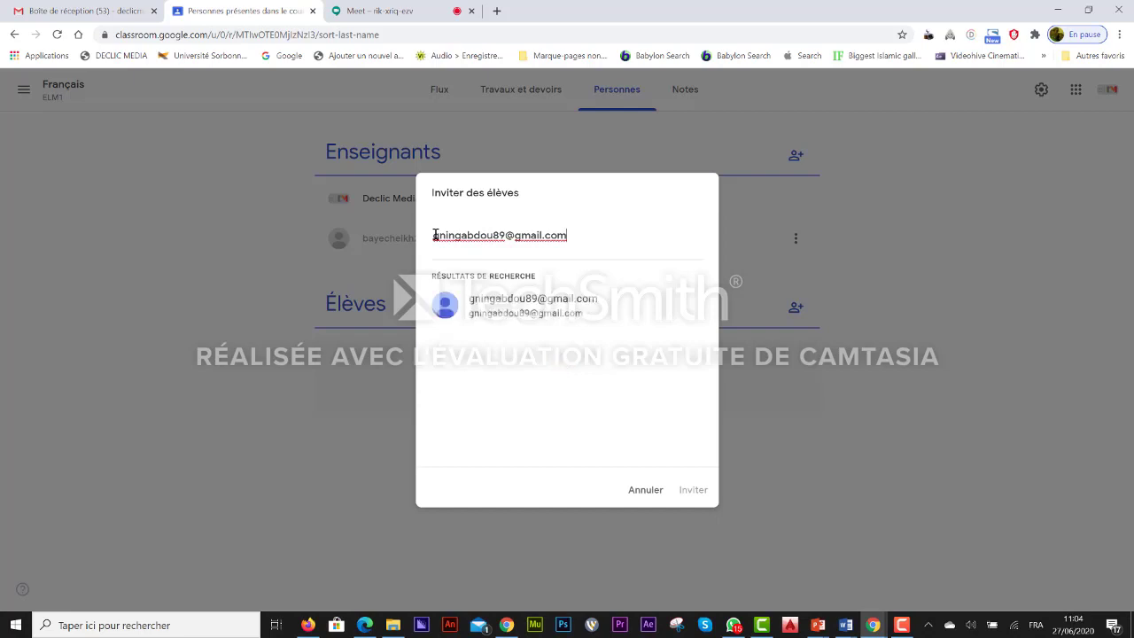
key("Return")
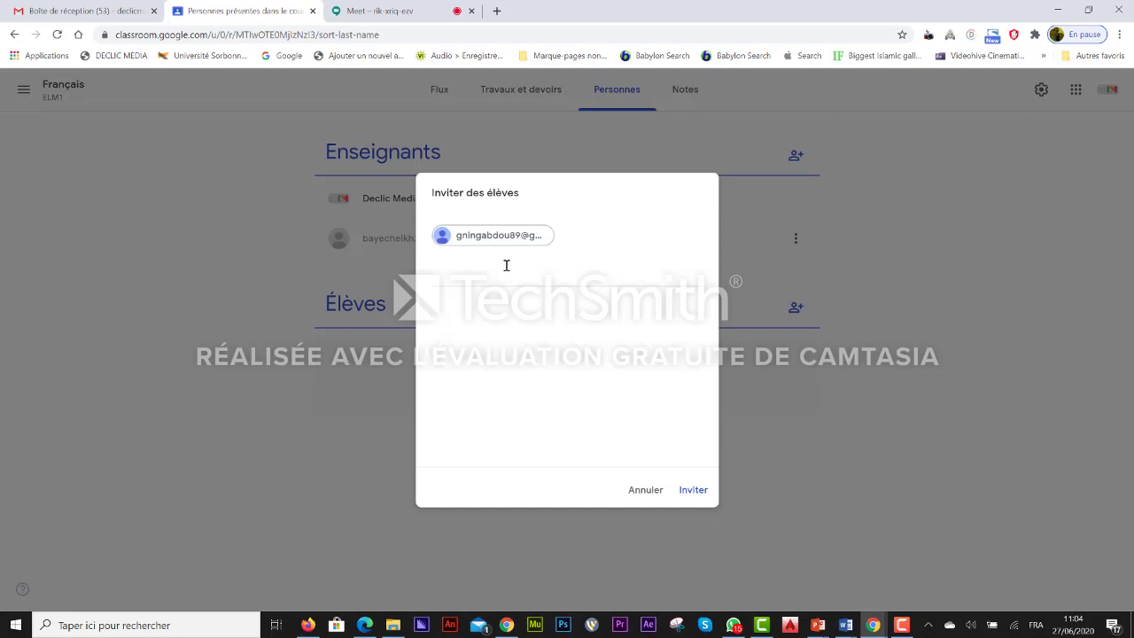
left_click(693, 489)
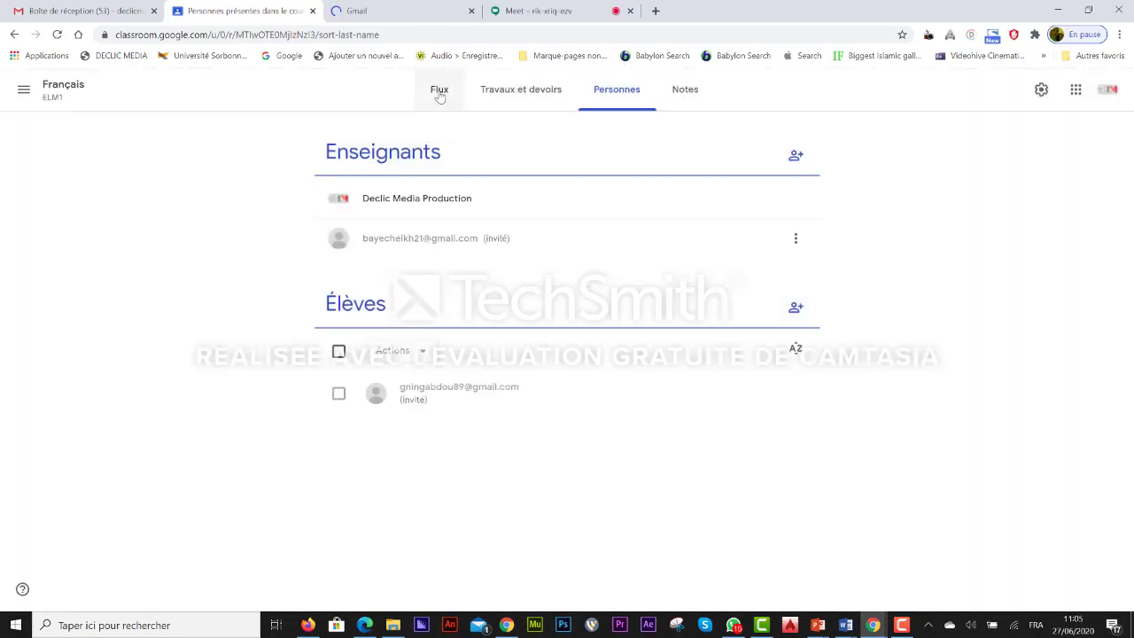
Step: Enlarge and select the course code from the stream, then switch to the student's Gmail draft
left_click(434, 92)
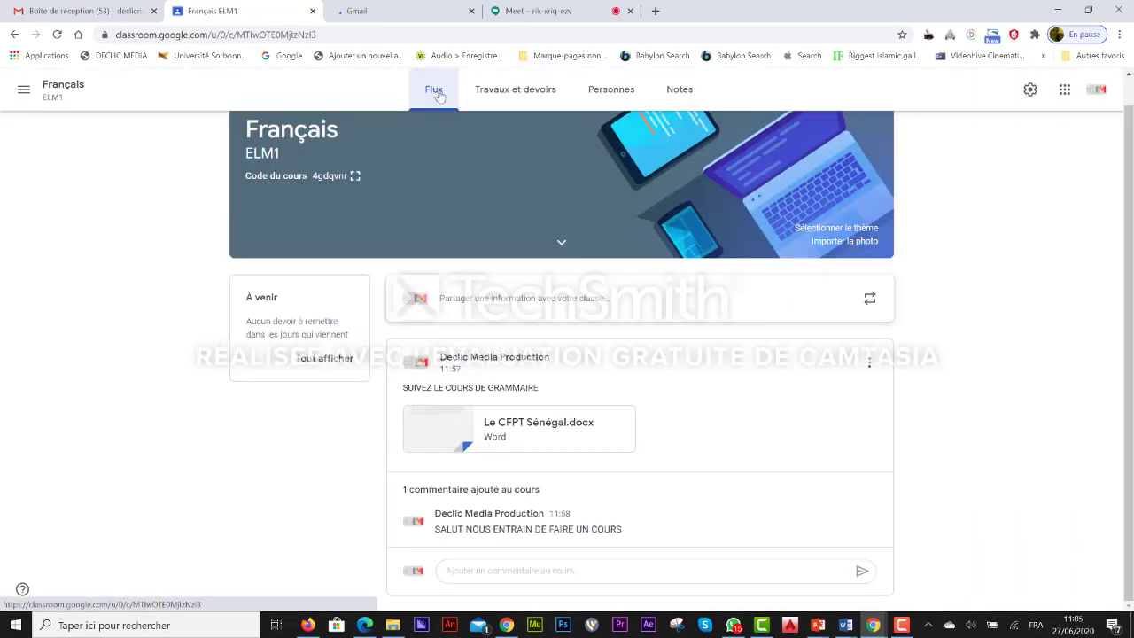
left_click(355, 177)
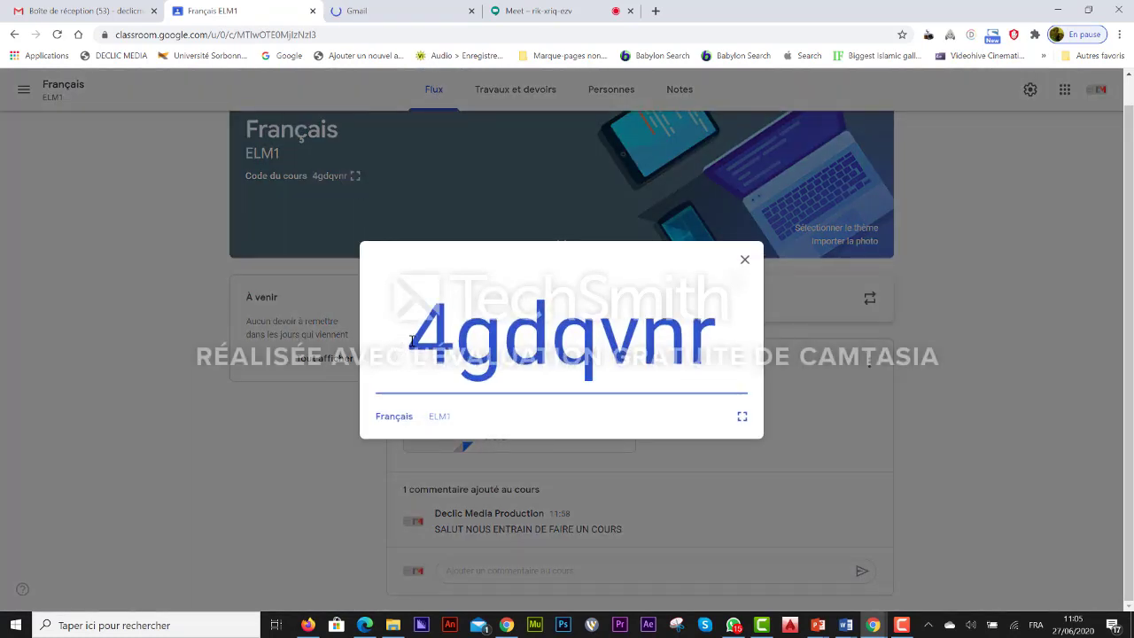
left_click_drag(410, 340, 705, 357)
key("ctrl+c")
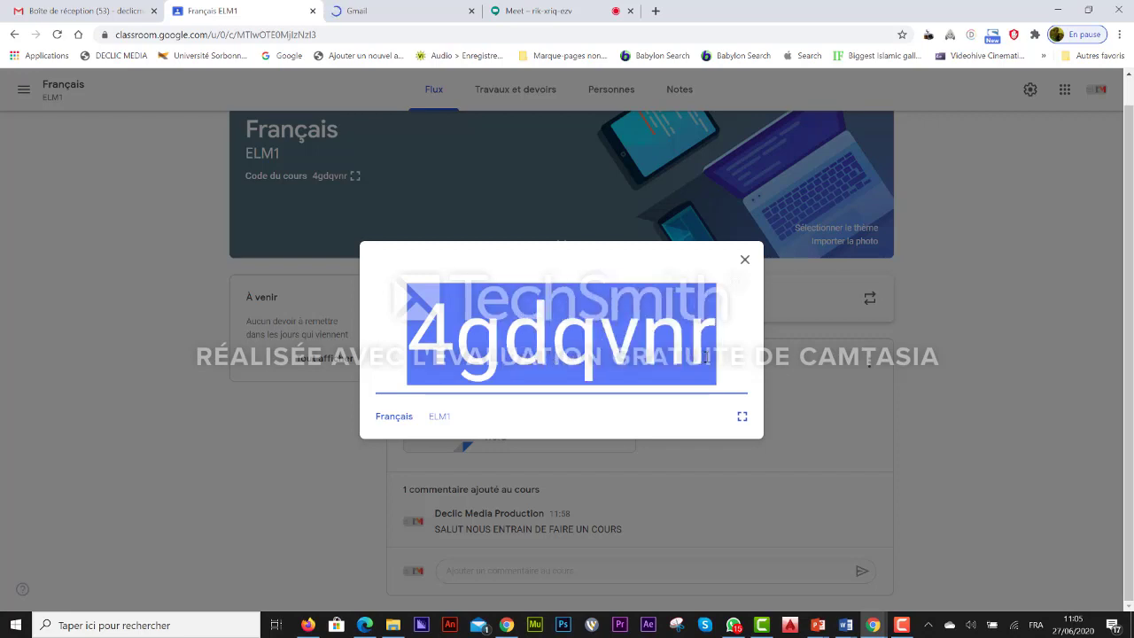
left_click(402, 11)
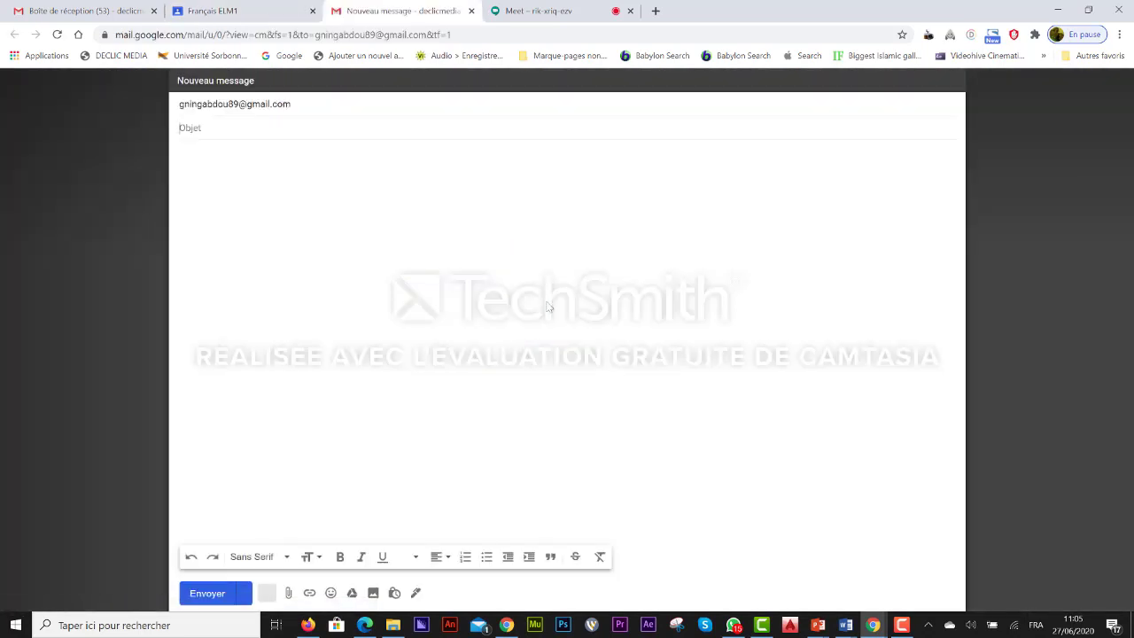
Step: Send the student an e-mail with subject 'Cours de Français' and the pasted class code as its body
left_click(216, 131)
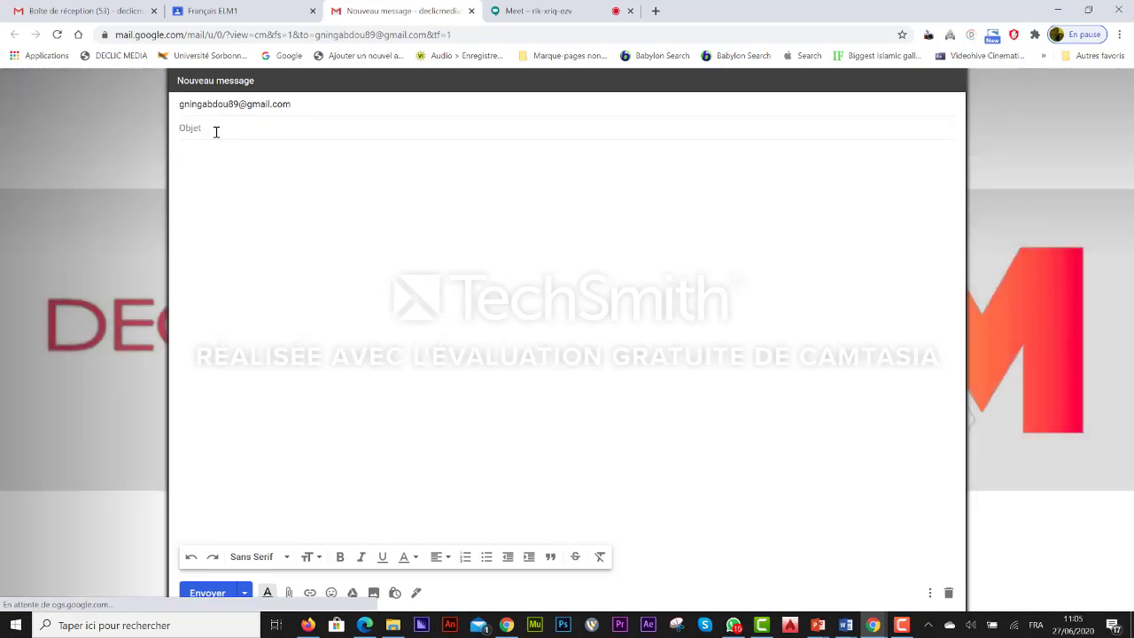
type("Cours de Fran")
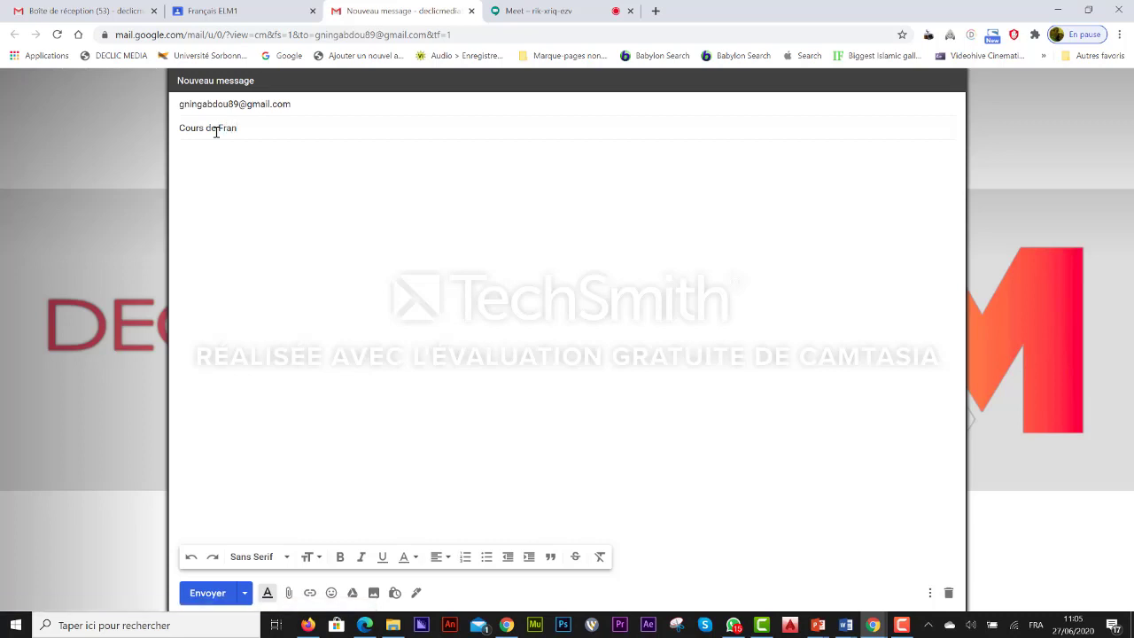
type("çais")
left_click(218, 168)
key("ctrl+v")
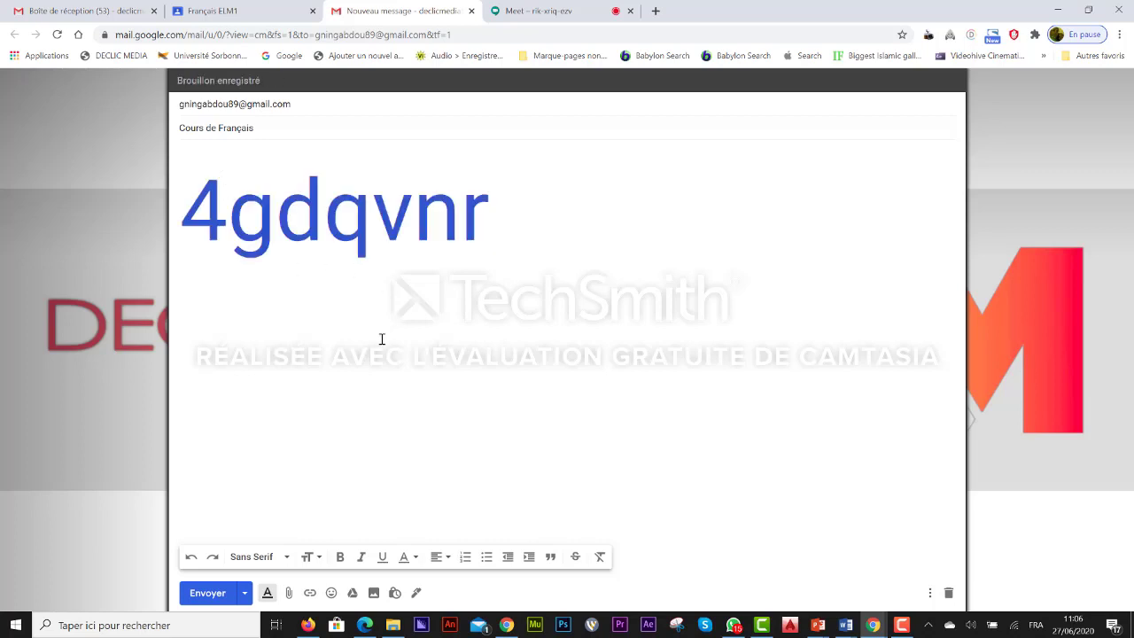
left_click(205, 595)
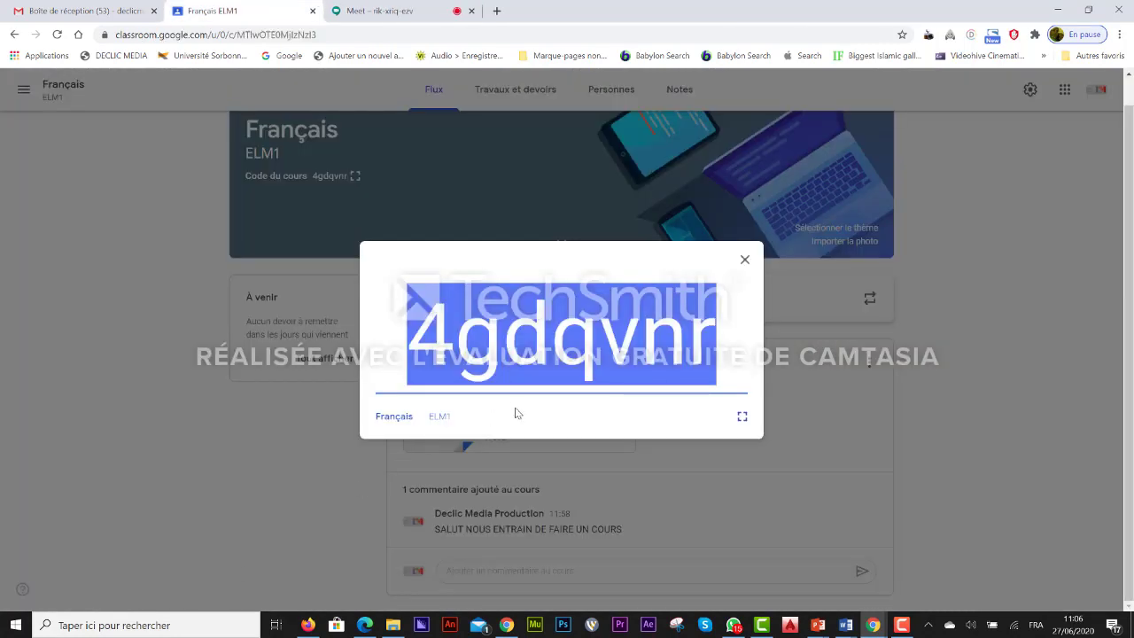
Step: Close the enlarged class code and view the Personnes list of teachers and students
left_click(743, 261)
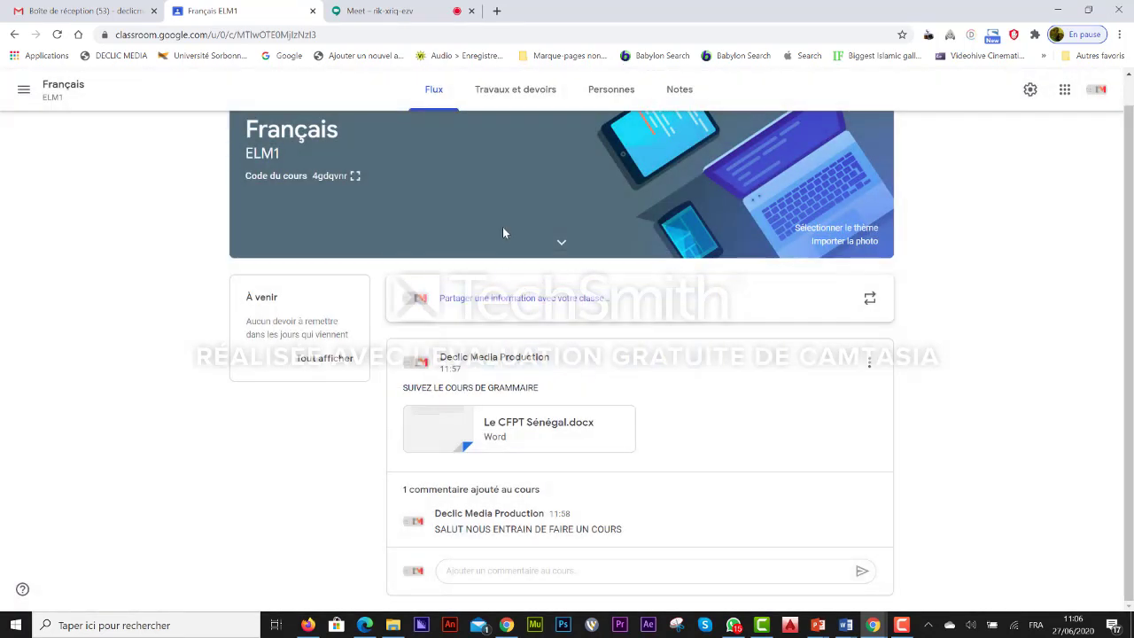
left_click(608, 92)
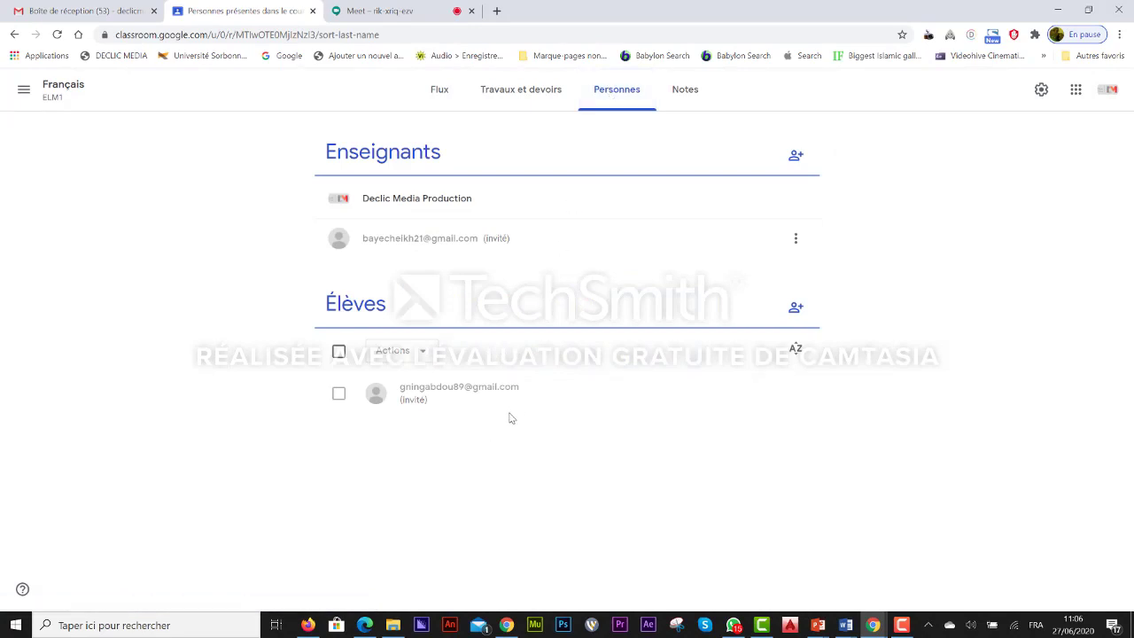
Step: Select all students and review the Actions options, then go to Travaux et devoirs
left_click(339, 353)
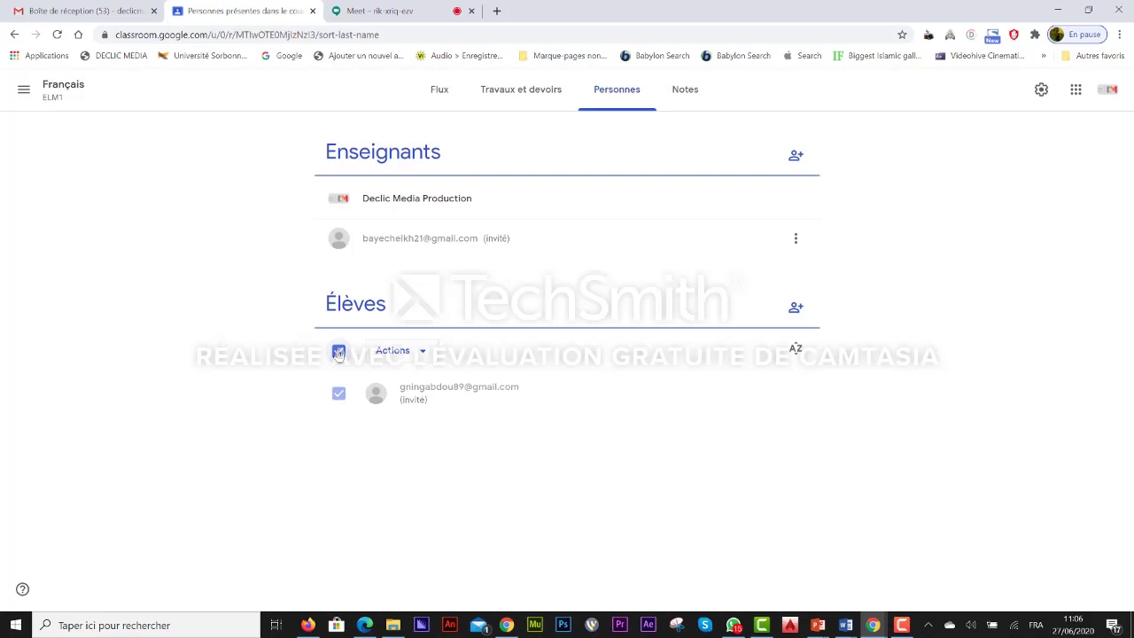
left_click(422, 353)
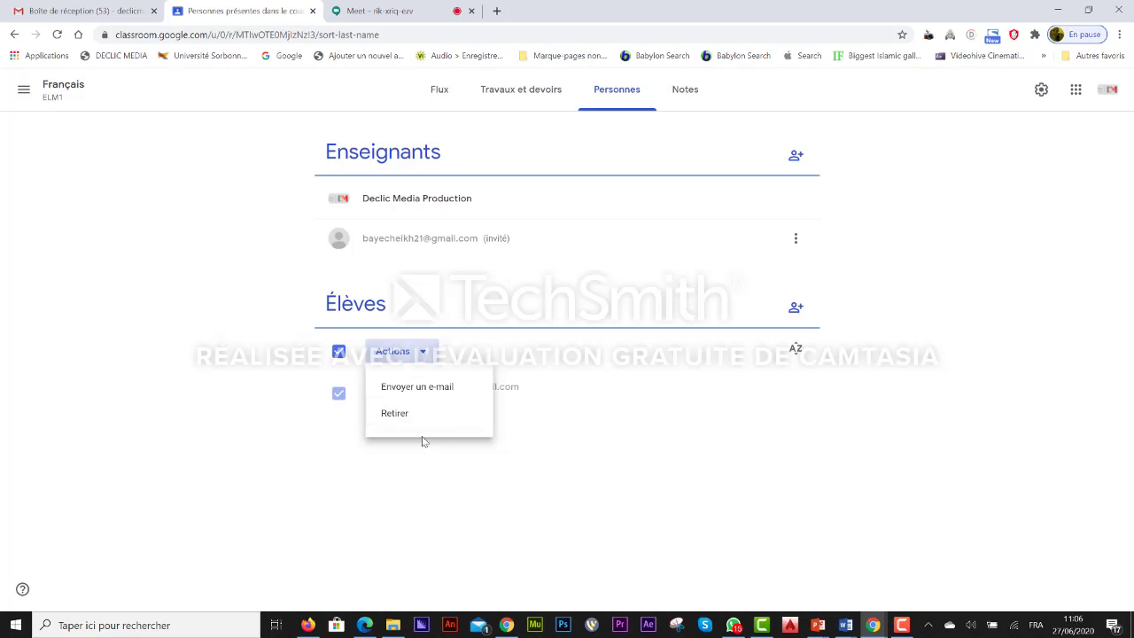
left_click(622, 433)
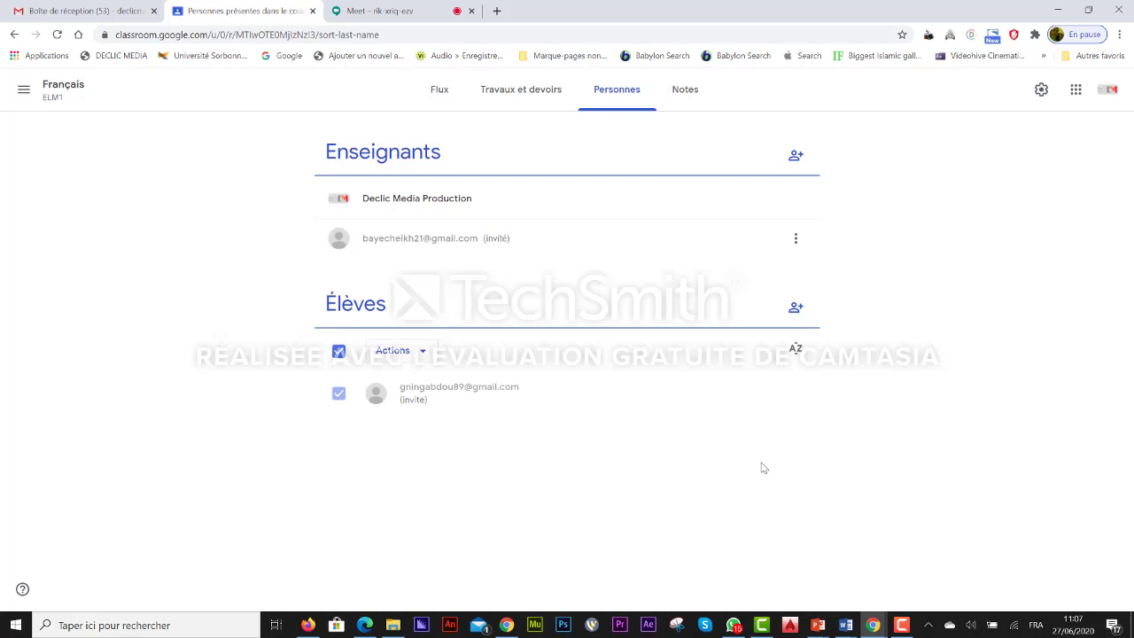
left_click(523, 91)
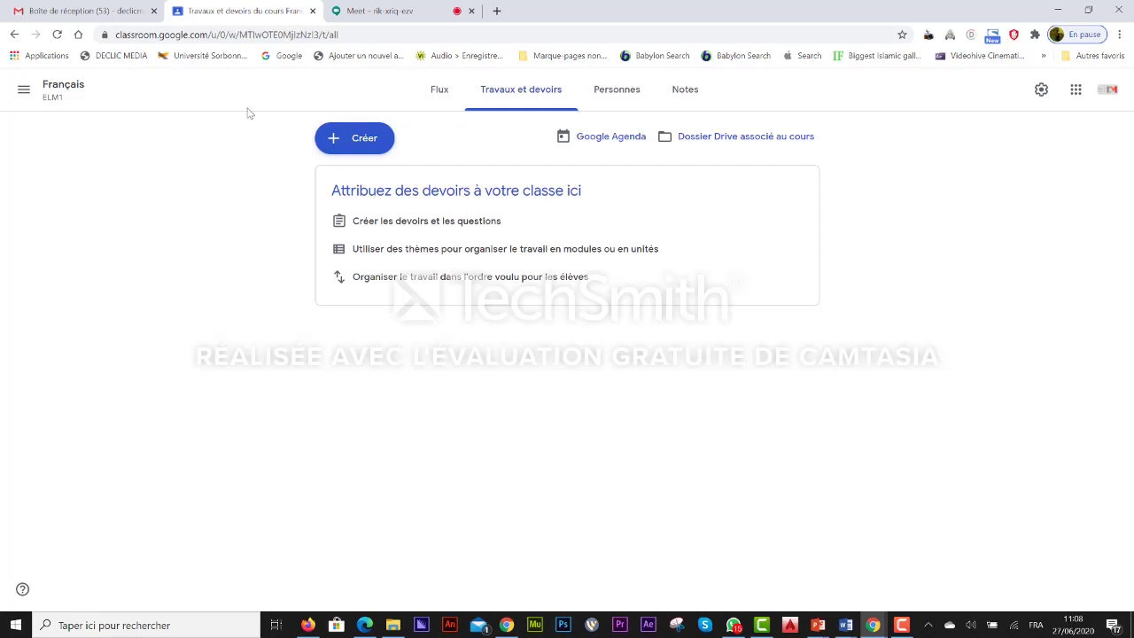
Step: Create a new Devoir from the Créer menu to get a blank assignment form
left_click(361, 144)
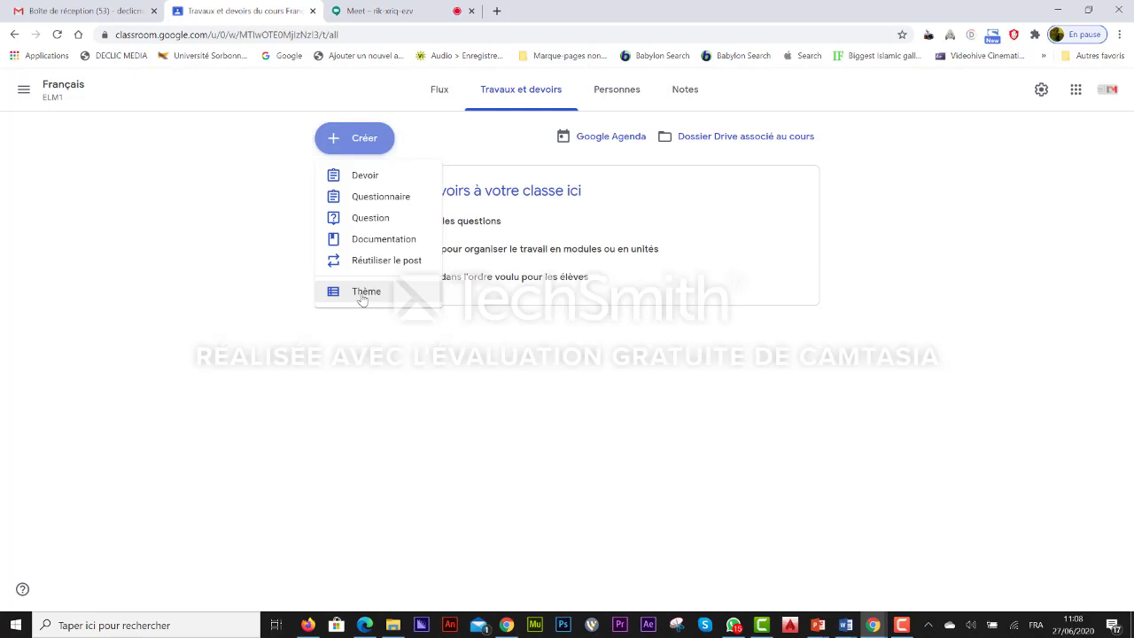
left_click(351, 146)
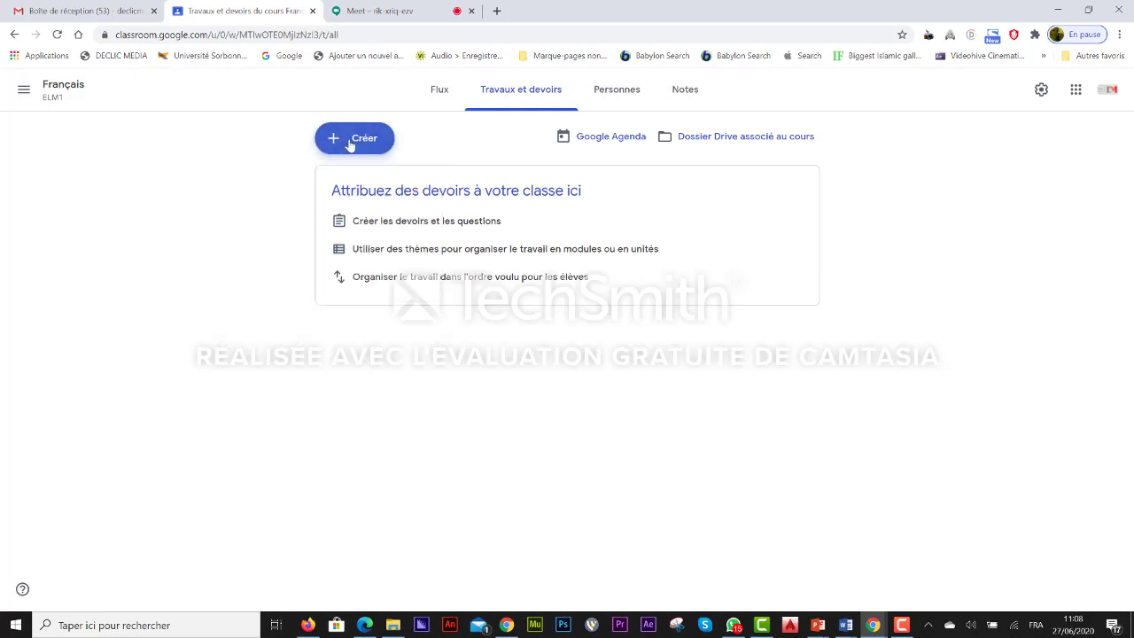
left_click(350, 146)
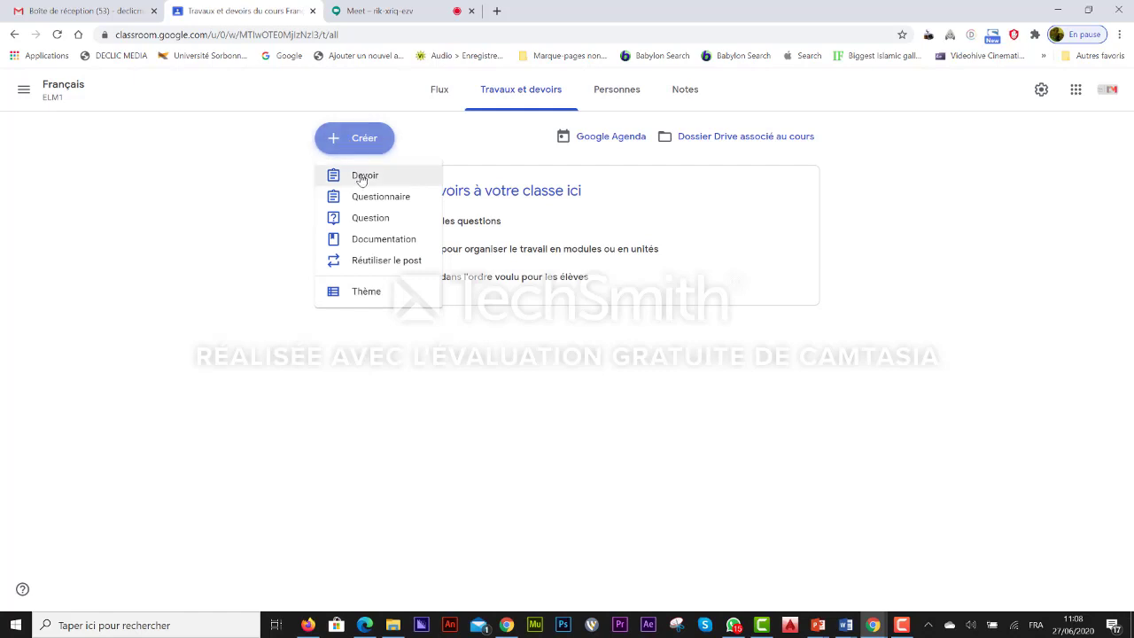
left_click(361, 176)
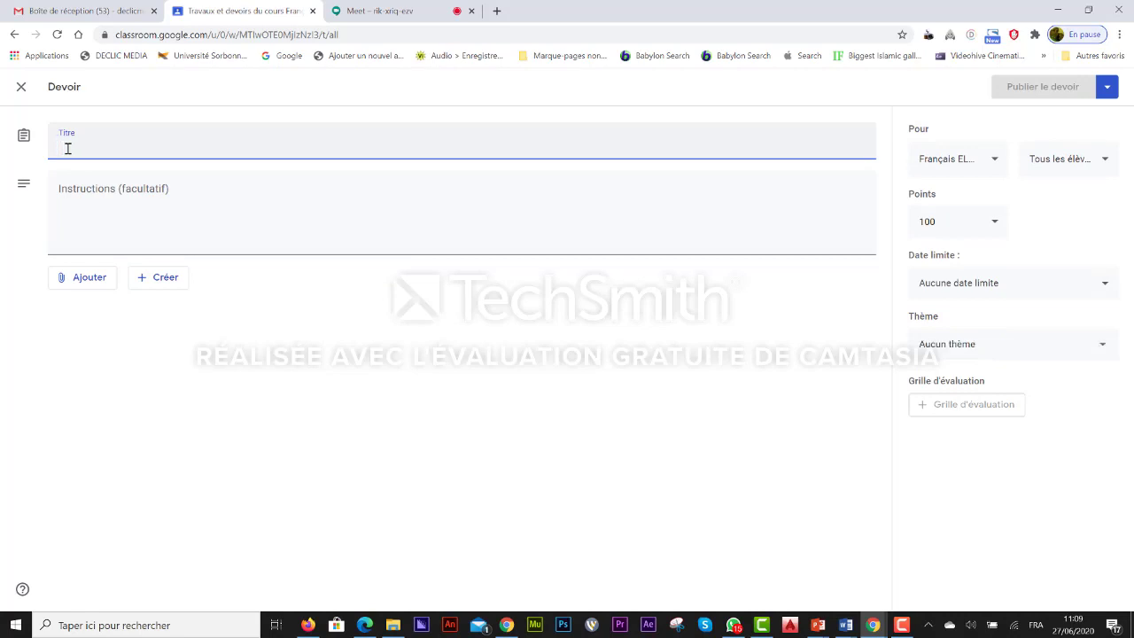
Step: Title the assignment 'Devoir de français' with instructions 'faites les exercices à votre choix'
type("devoir")
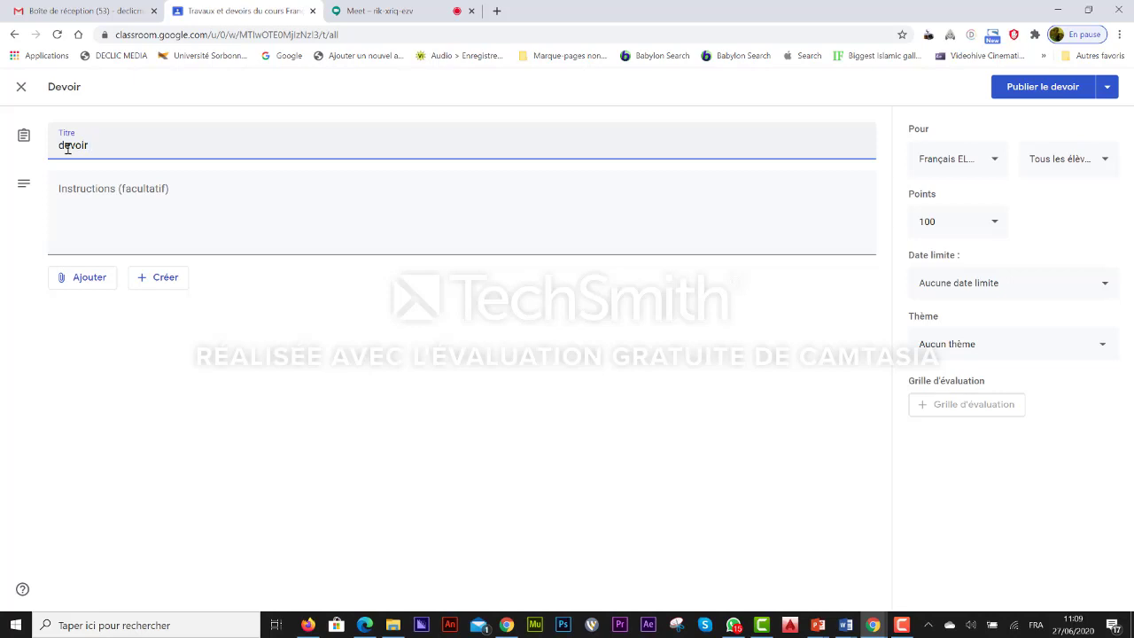
key("BackSpace")
key("BackSpace")
key("BackSpace")
key("BackSpace")
key("BackSpace")
key("BackSpace")
type("Devoir de fran")
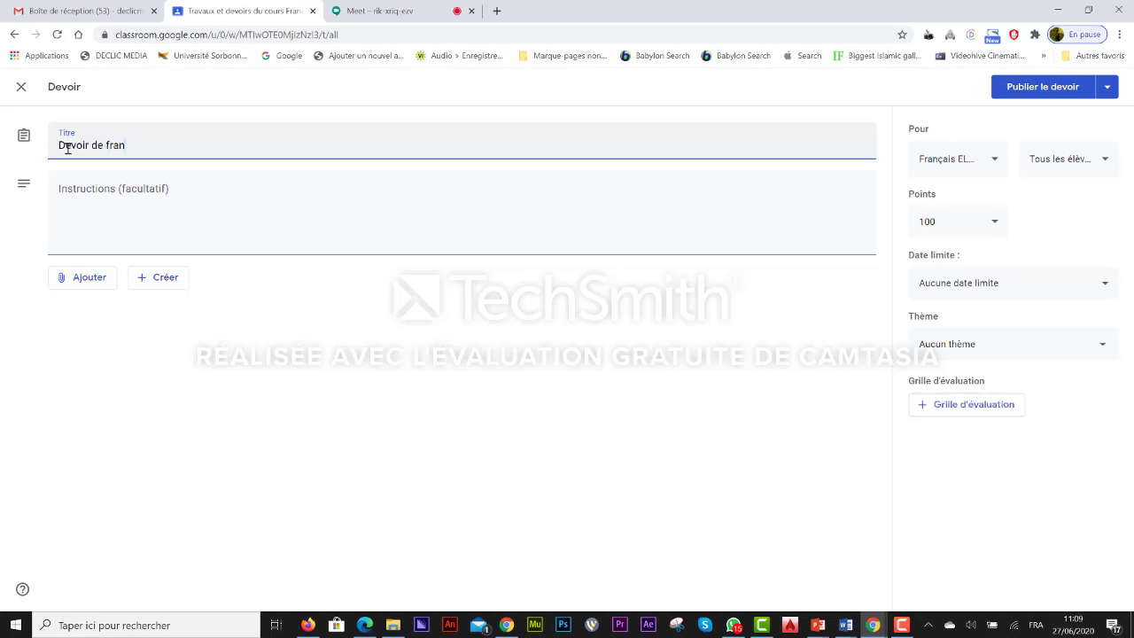
type("çais")
left_click(74, 216)
type("fai")
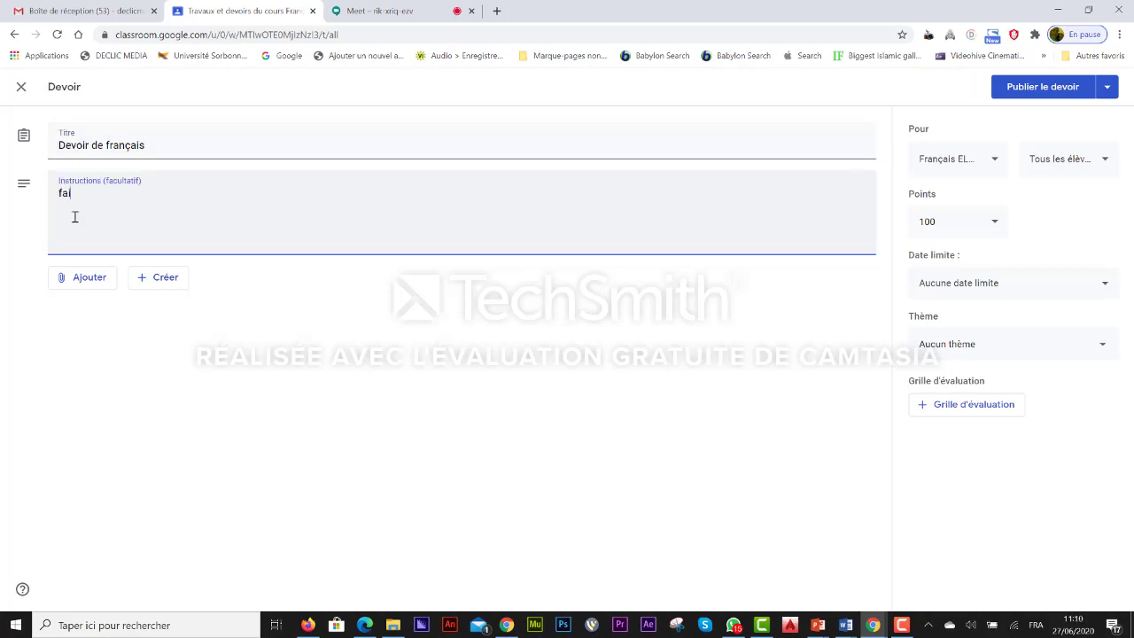
type("tes les exercices")
type("à c")
key("BackSpace")
type("votre choix")
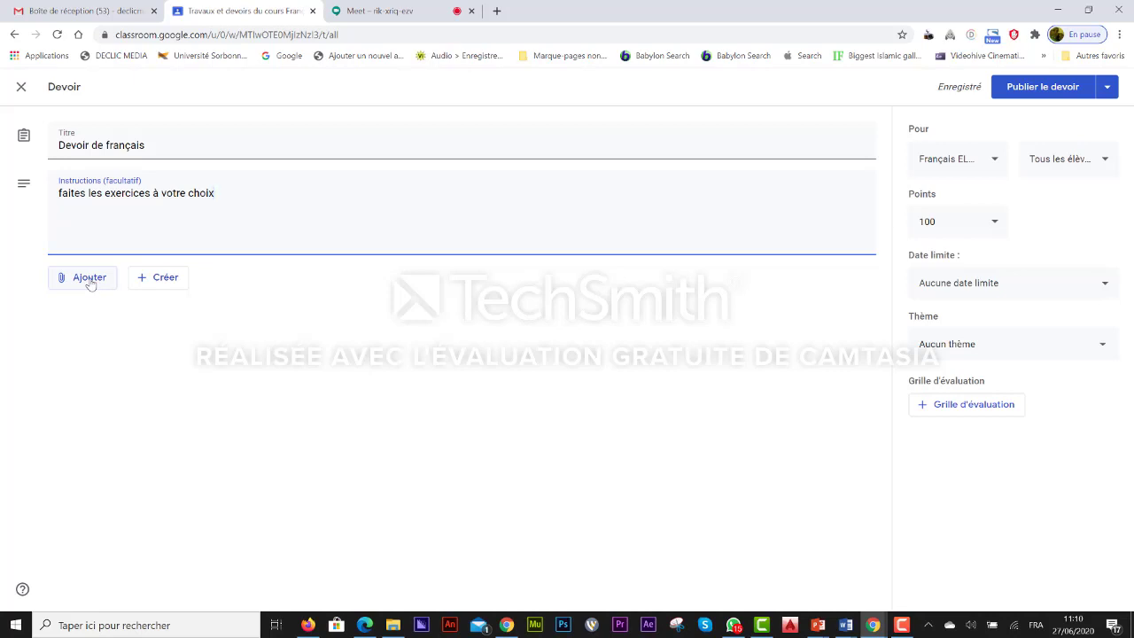
left_click(155, 282)
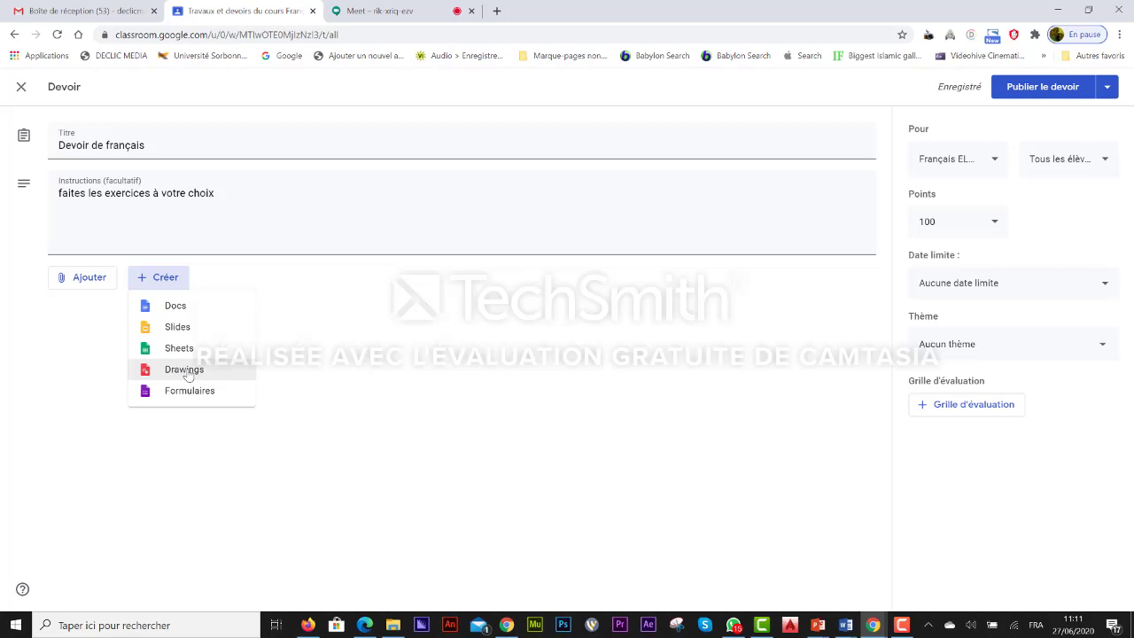
Step: Attach a new Google Doc to the assignment and type 'conjugaison' as its first line
left_click(176, 307)
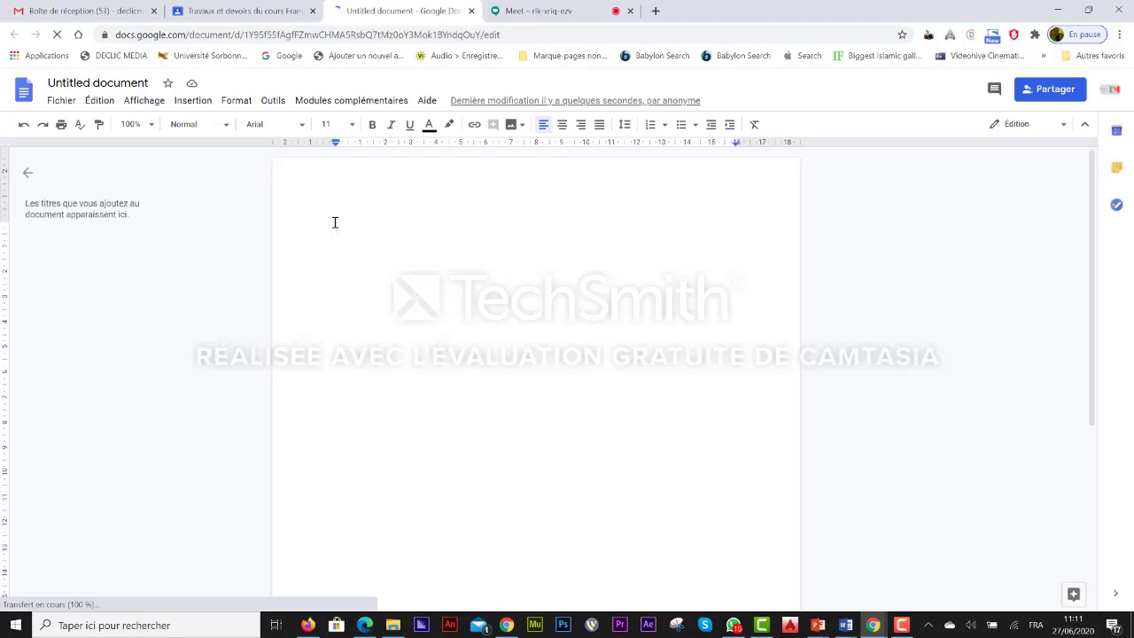
type("conju")
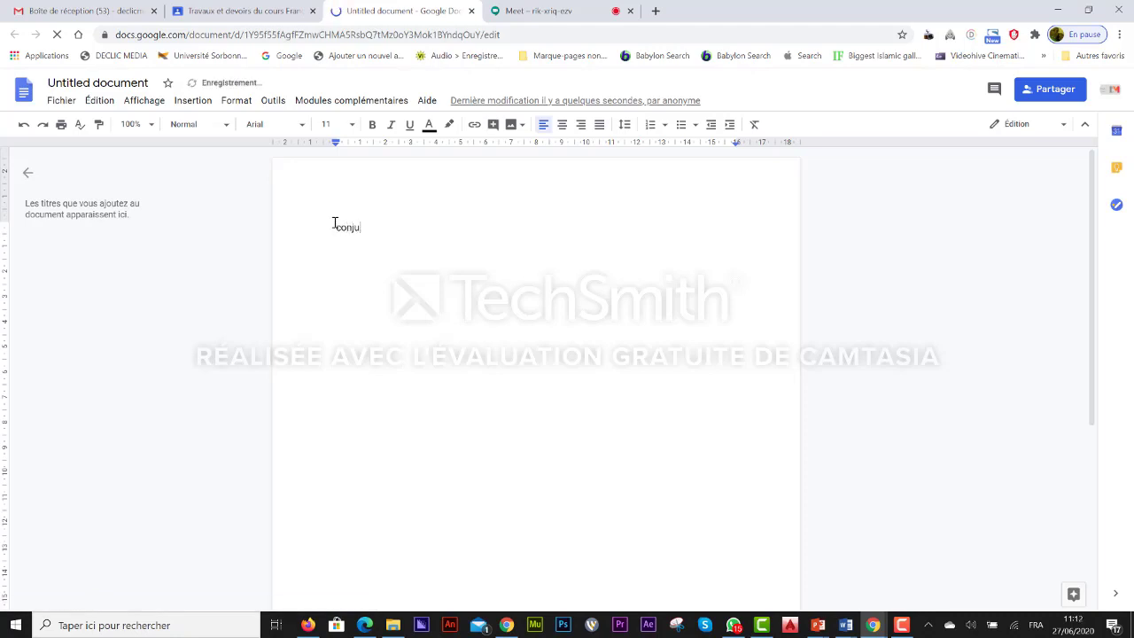
type("gaiso")
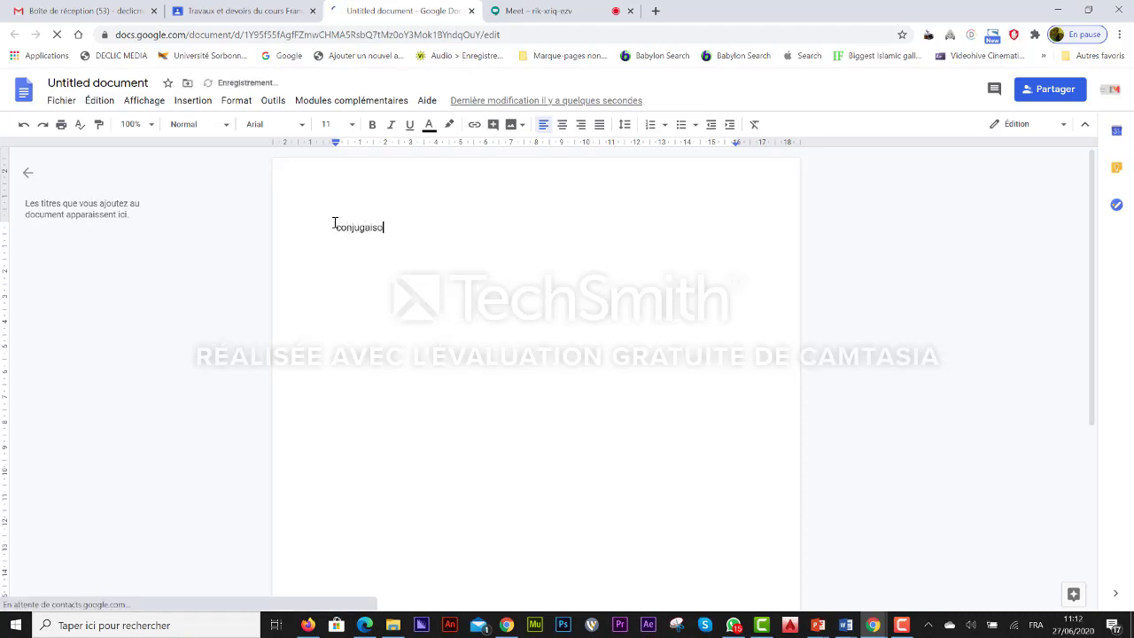
type("n")
key("Return")
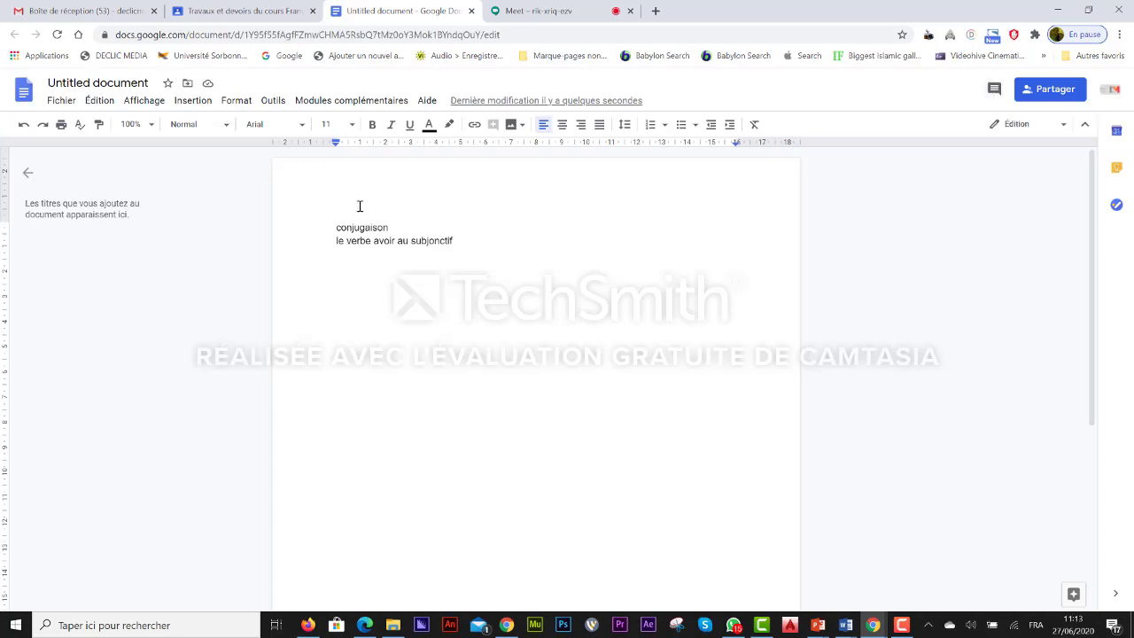
Step: Comment 'obligatoire' on the word 'conjugaison', resolve it, and open the sharing settings
double_click(386, 227)
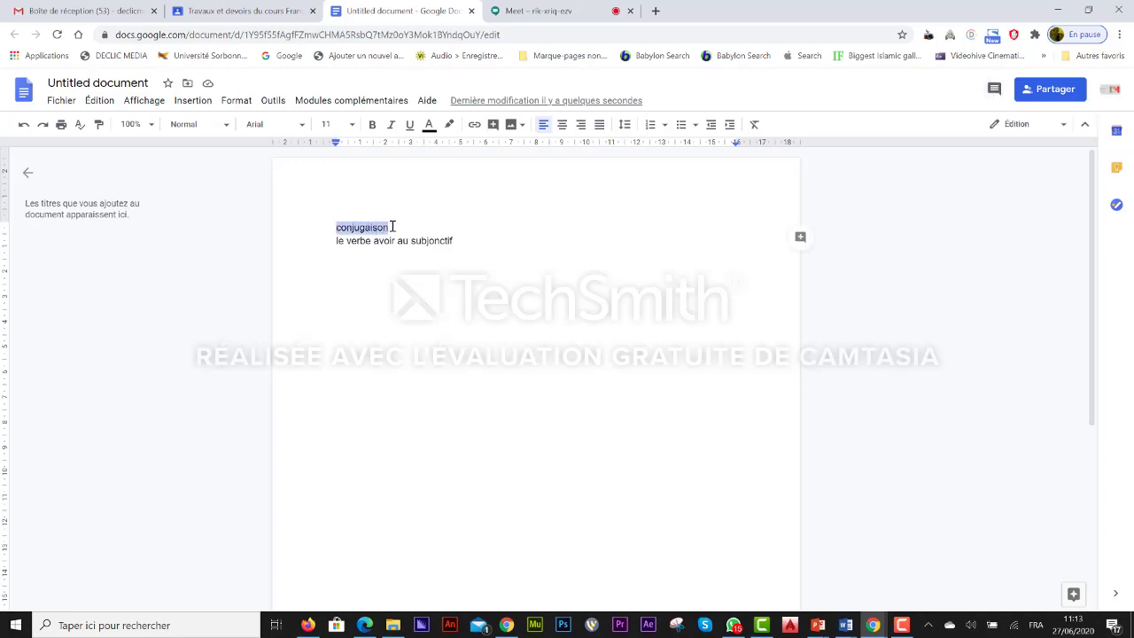
left_click(799, 236)
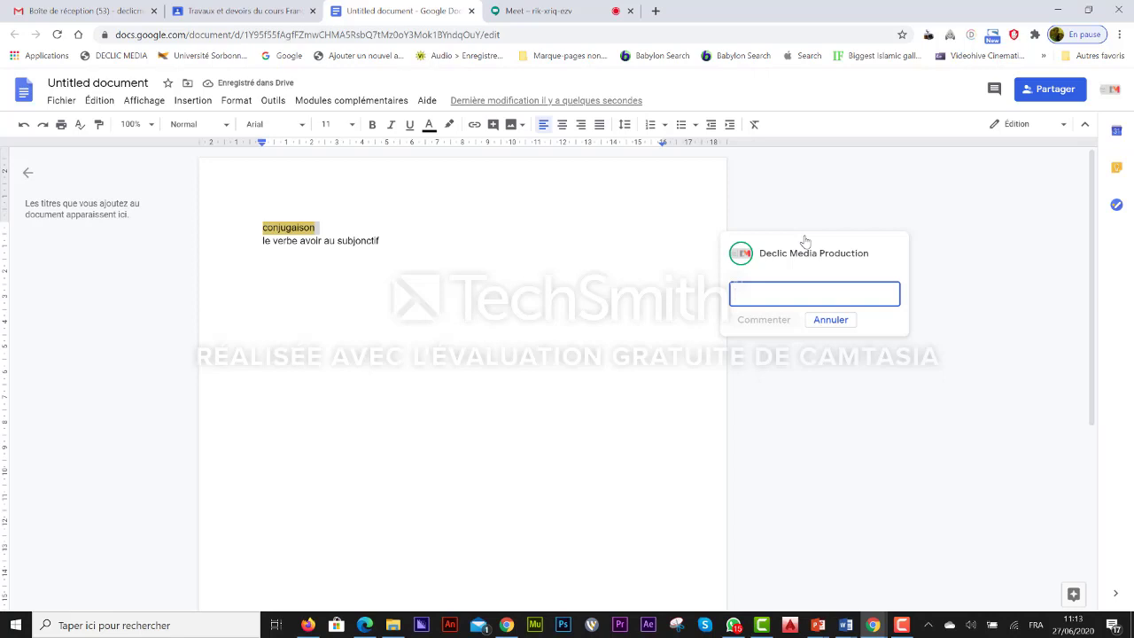
type("fa")
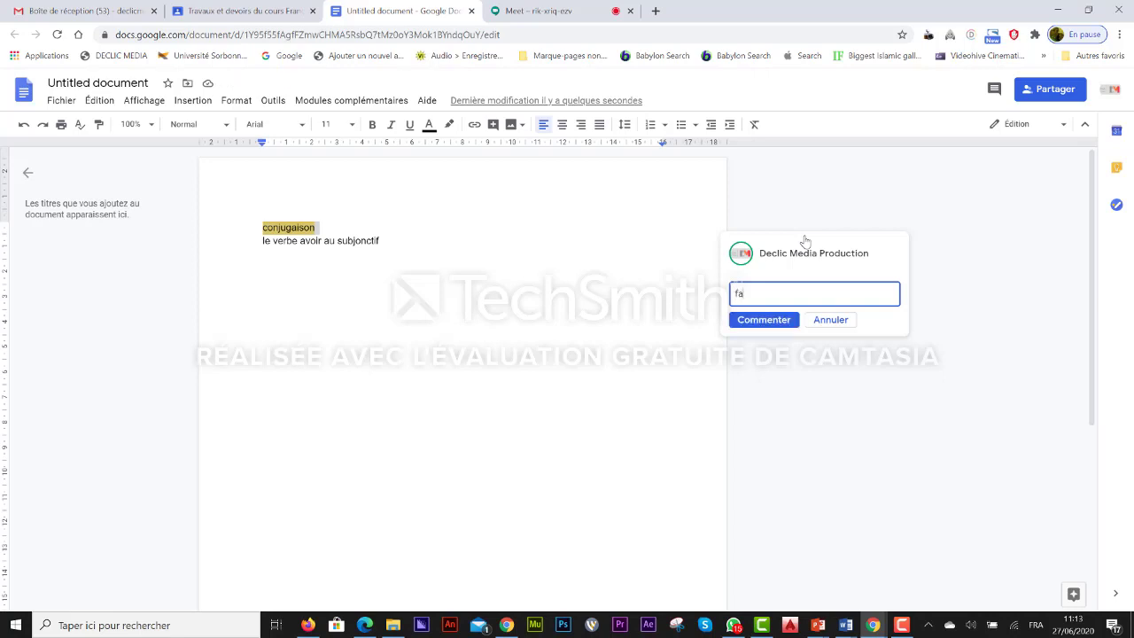
key("BackSpace")
key("BackSpace")
type("obligatoire")
left_click(764, 319)
left_click(772, 325)
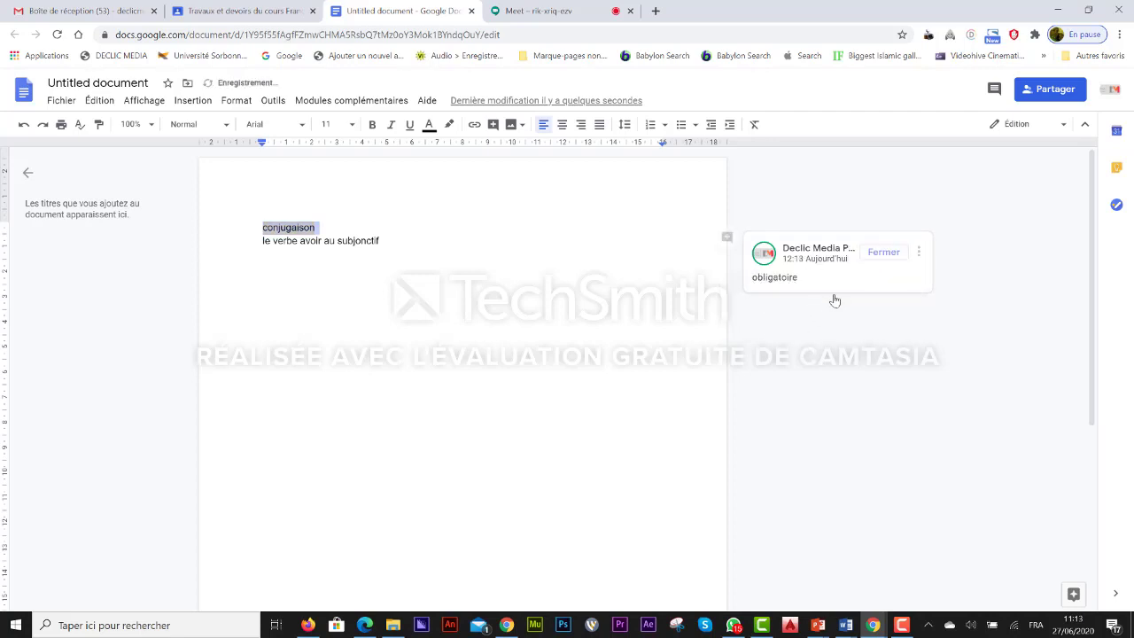
left_click(886, 252)
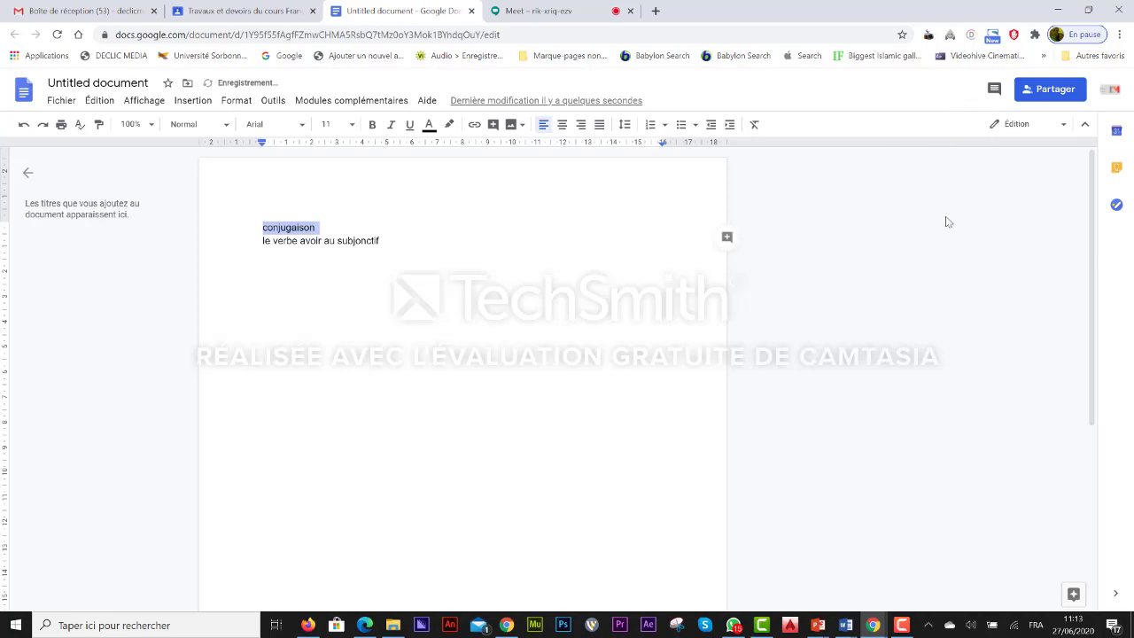
left_click(1049, 92)
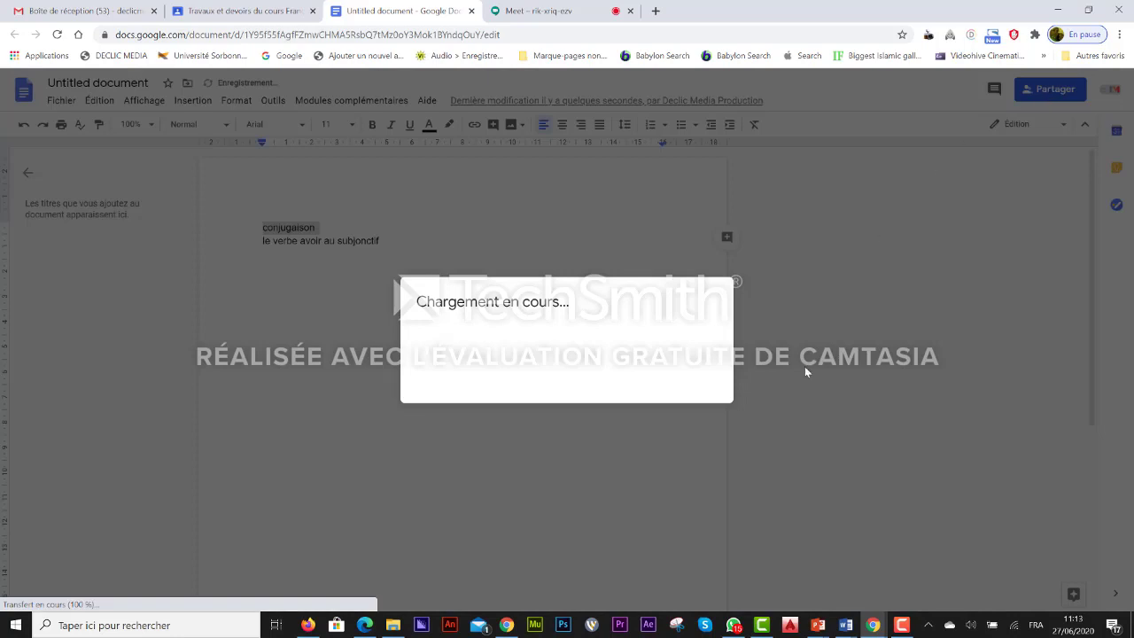